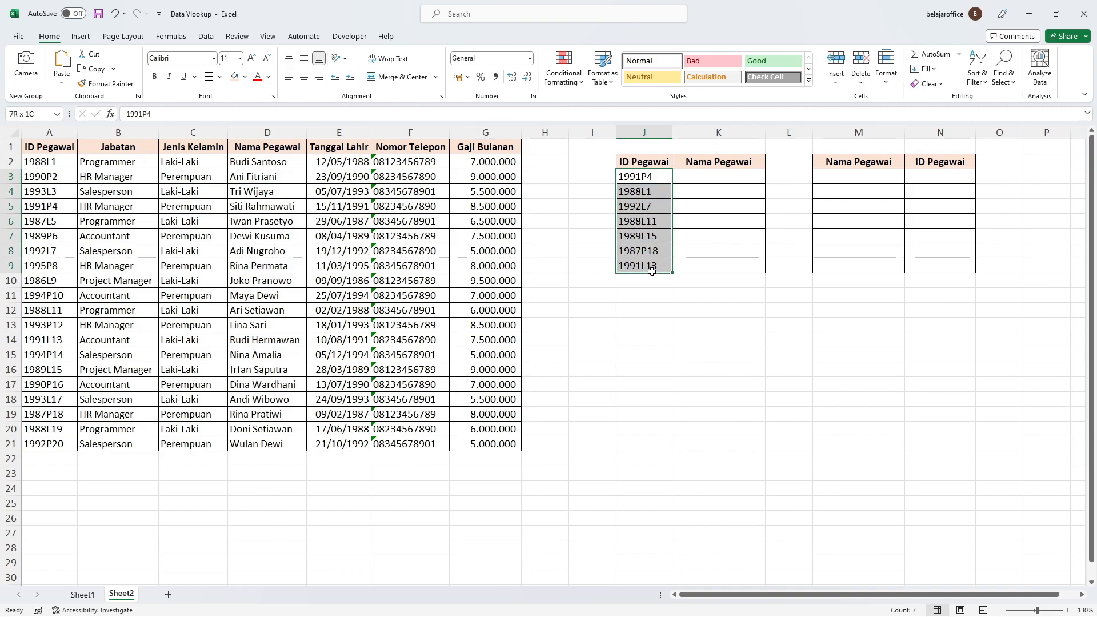
Step: Start a VLOOKUP formula in K3 with J3 as the lookup value and the absolute range $A$2:$D$21 as the table array
left_click_drag(756, 182, 731, 175)
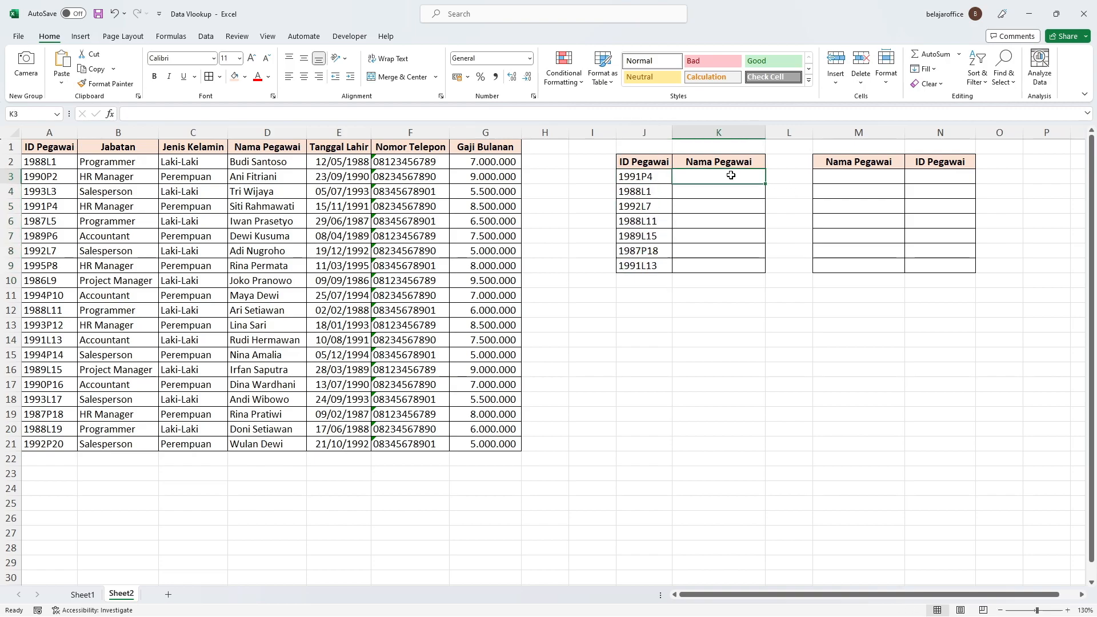
type("=vlookup")
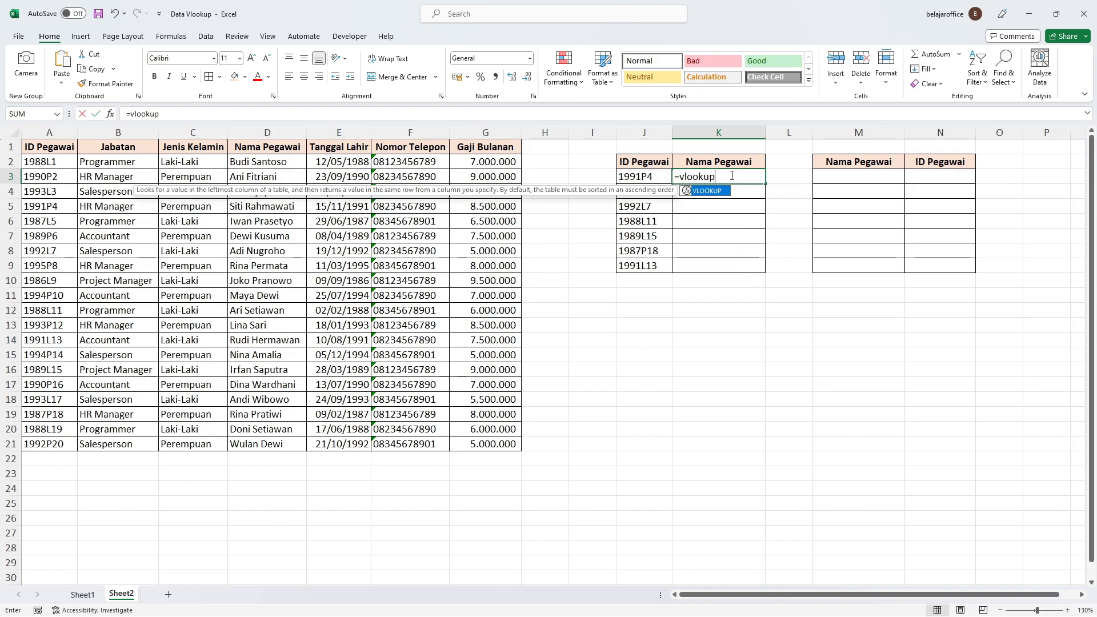
type("(")
left_click(647, 177)
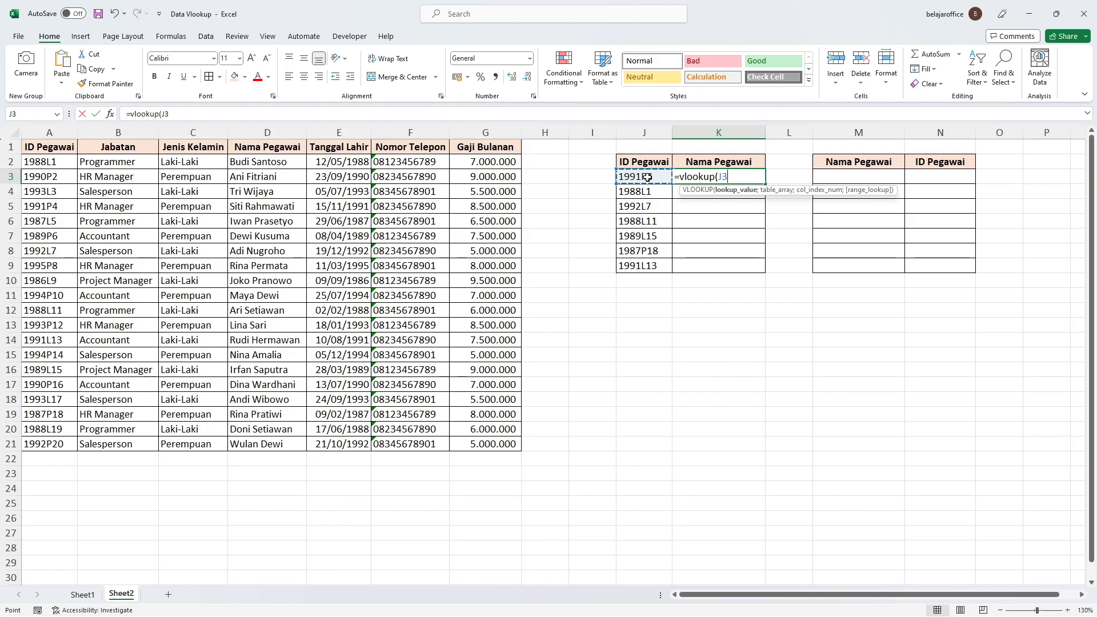
type(";")
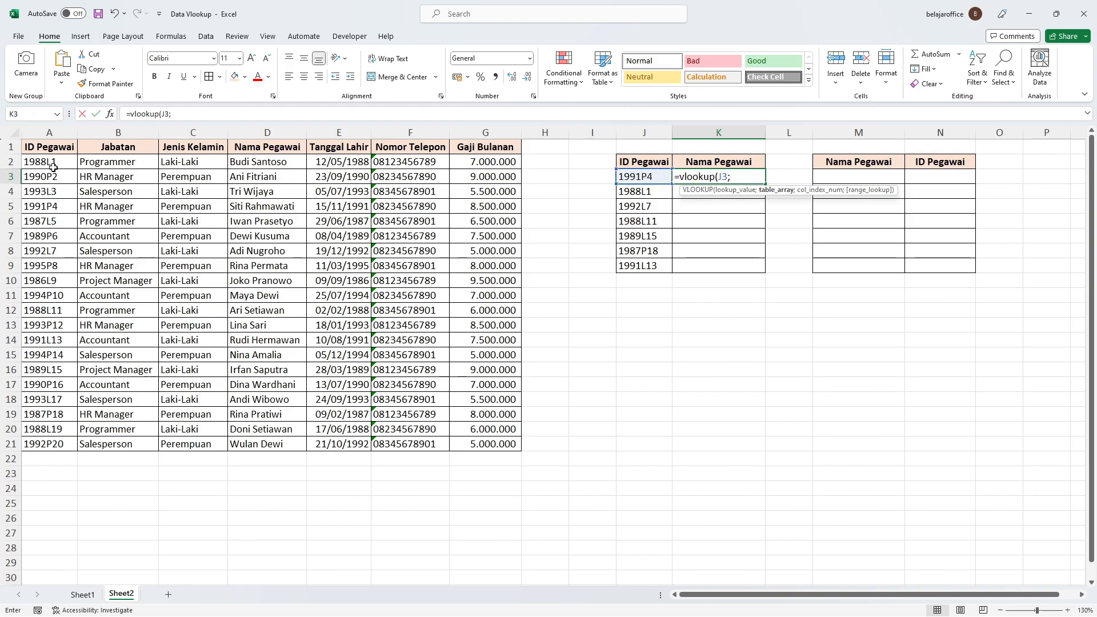
left_click_drag(51, 162, 263, 441)
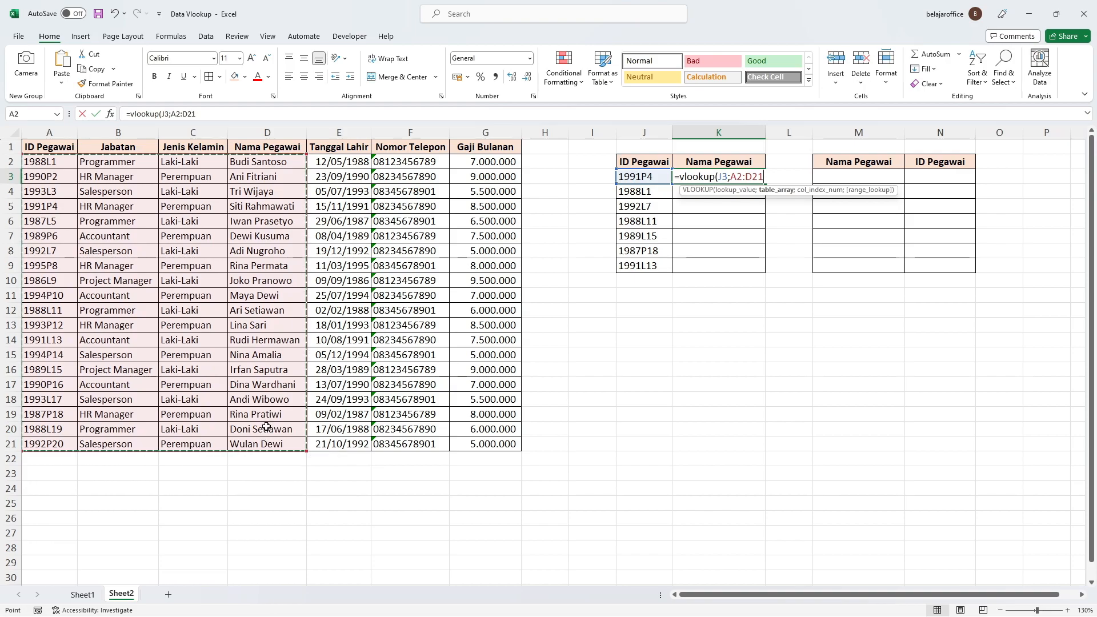
key("F4")
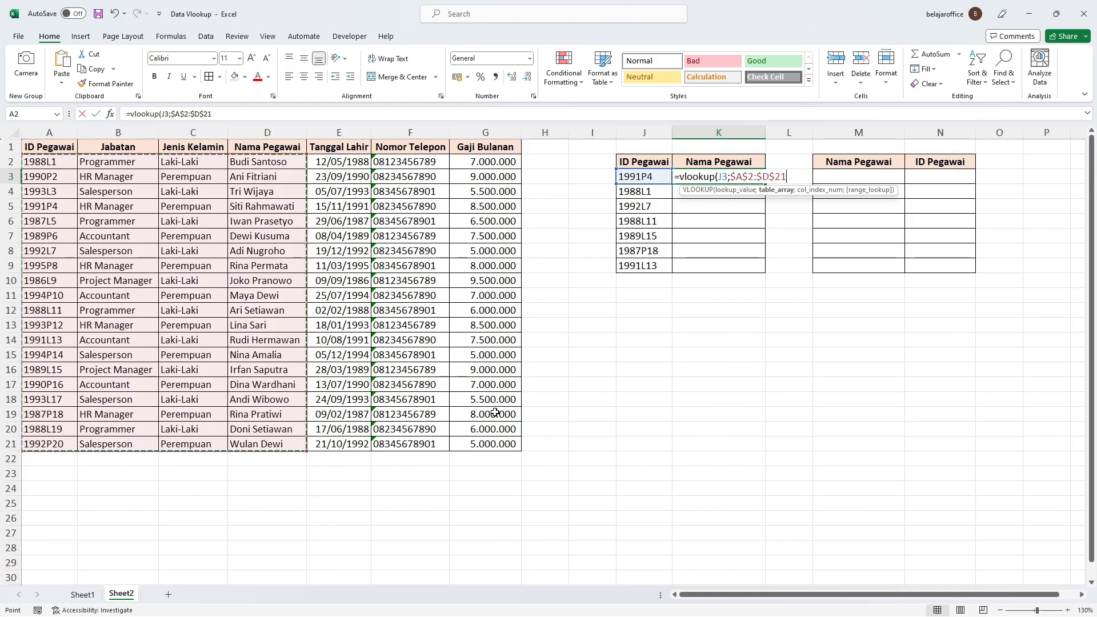
Step: Complete the K3 VLOOKUP formula with column index 4 and FALSE for an exact match
type(";4")
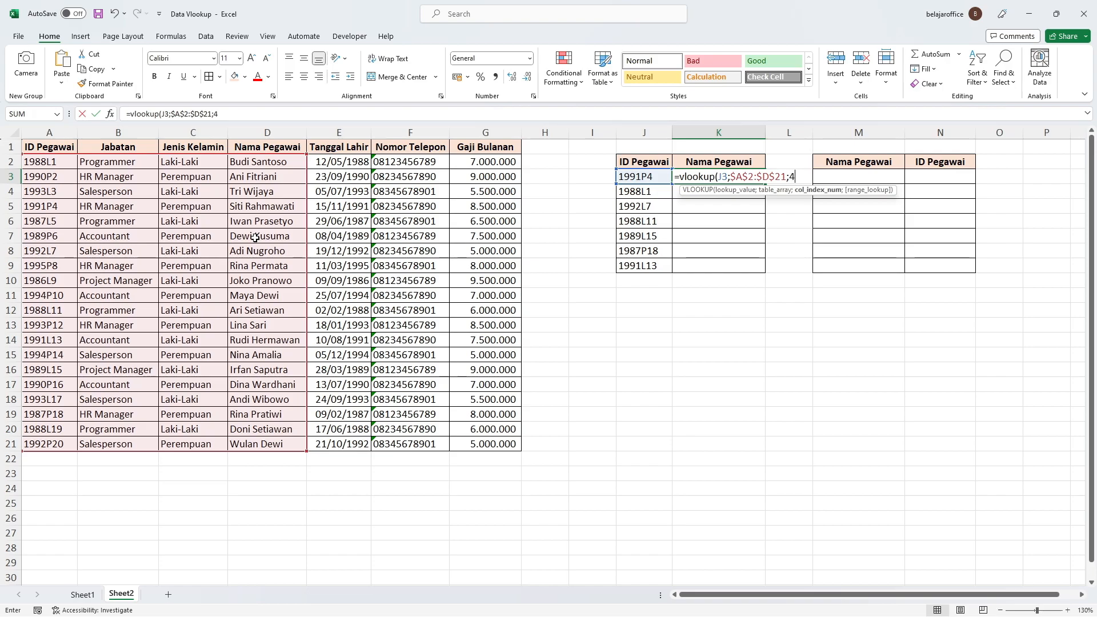
type(";")
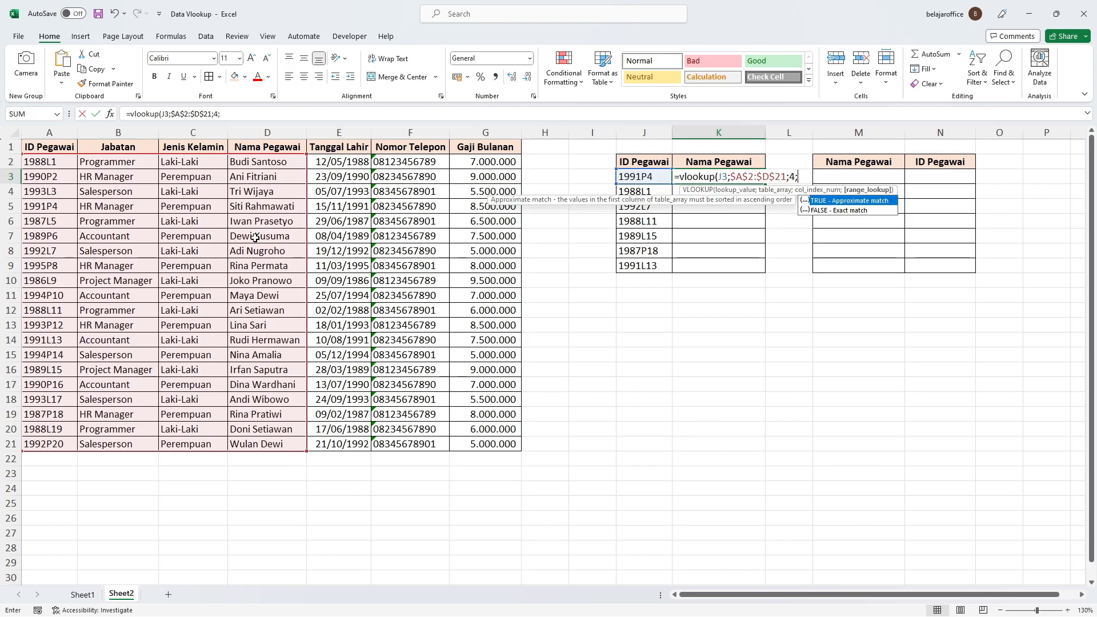
type("false)")
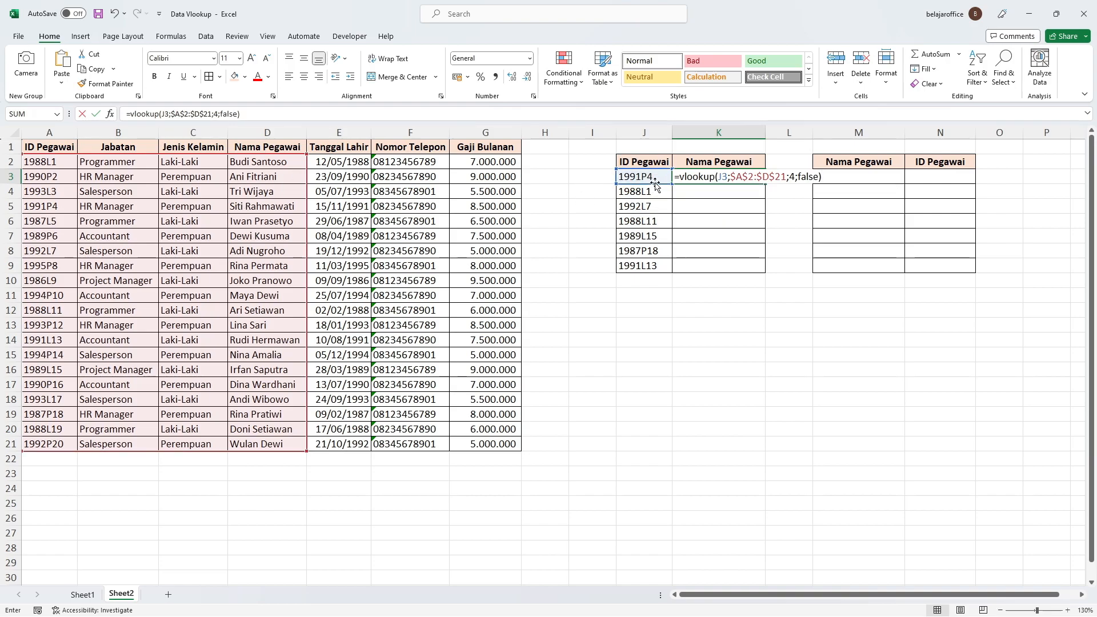
key("Return")
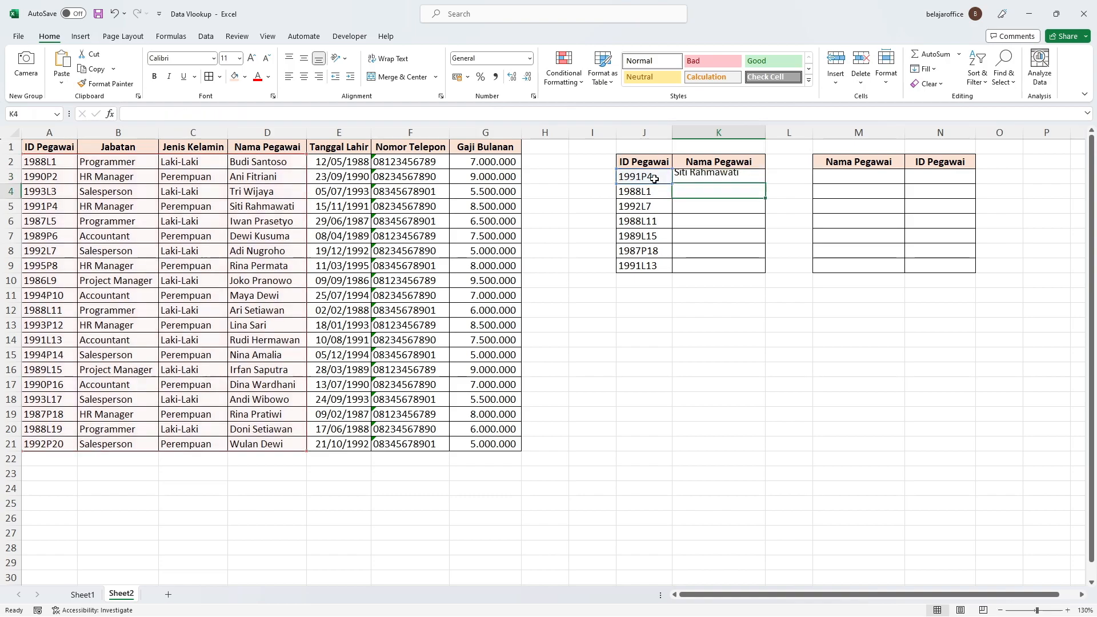
Step: Fill the VLOOKUP formula from K3 down through K9
left_click(711, 175)
left_click_drag(765, 183, 762, 273)
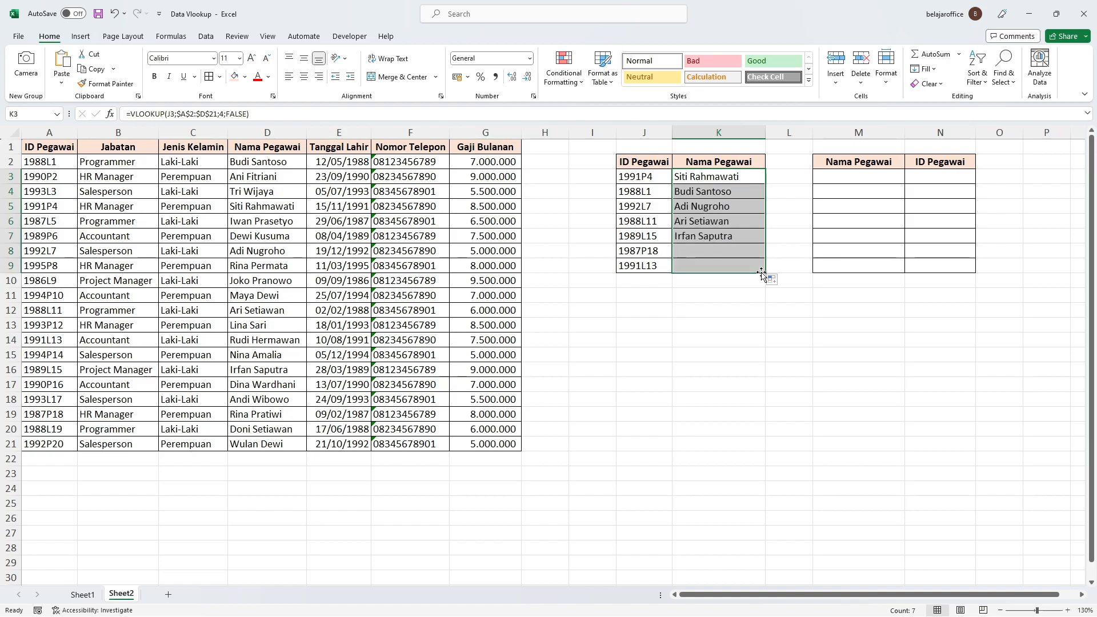
left_click(736, 297)
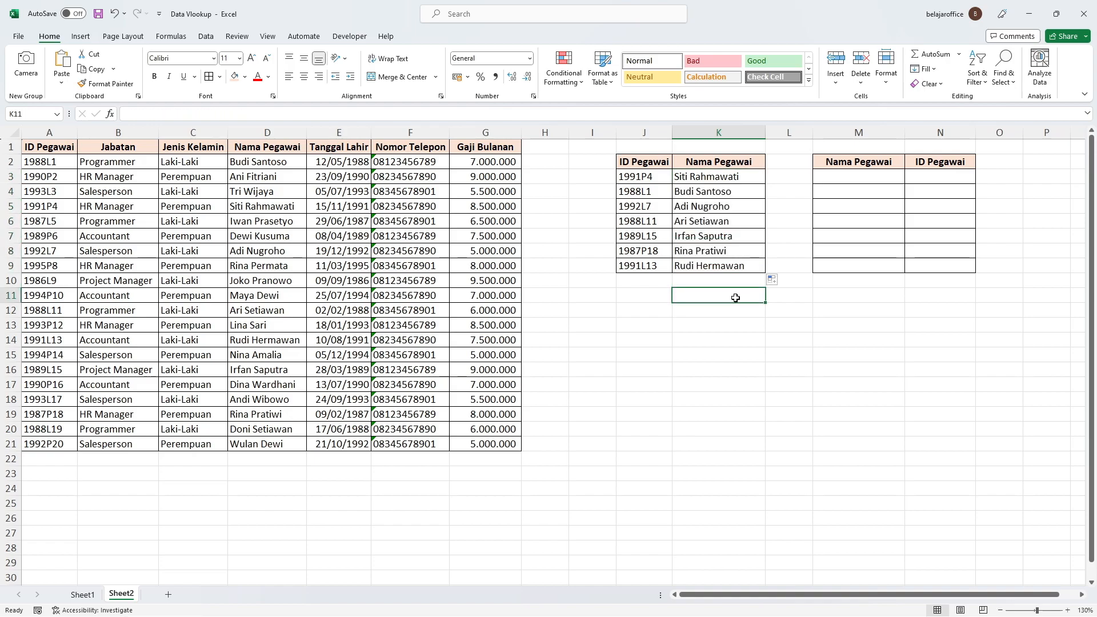
Step: Copy the employee names in K3:K9 and paste them as values only into M3:M9
left_click_drag(723, 184, 729, 270)
key("ctrl+c")
right_click(833, 178)
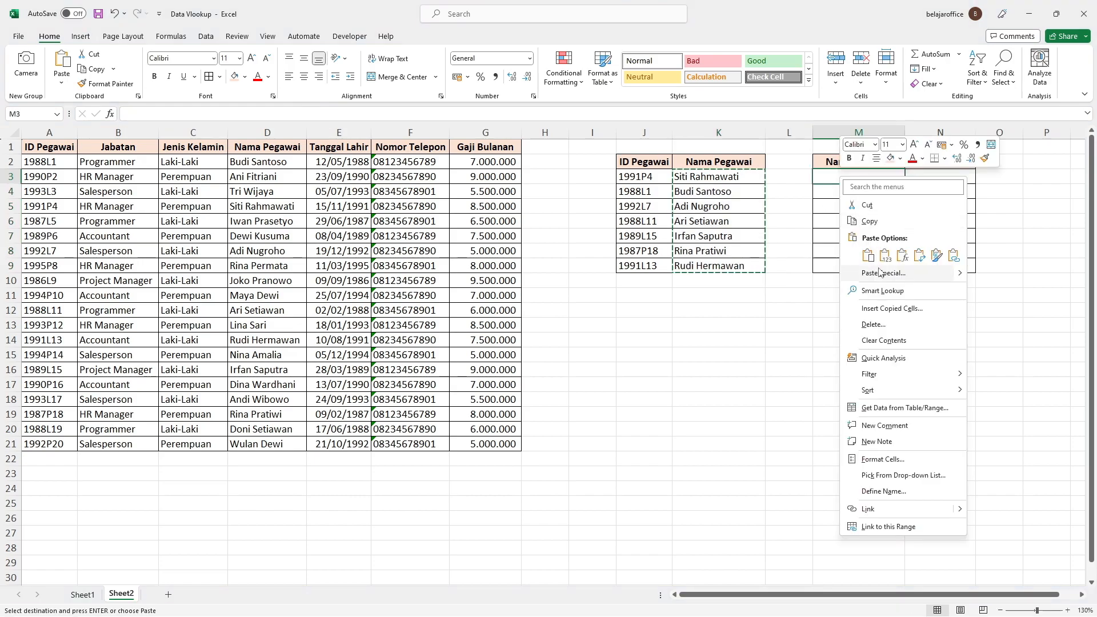
left_click(856, 273)
left_click(778, 246)
key("Return")
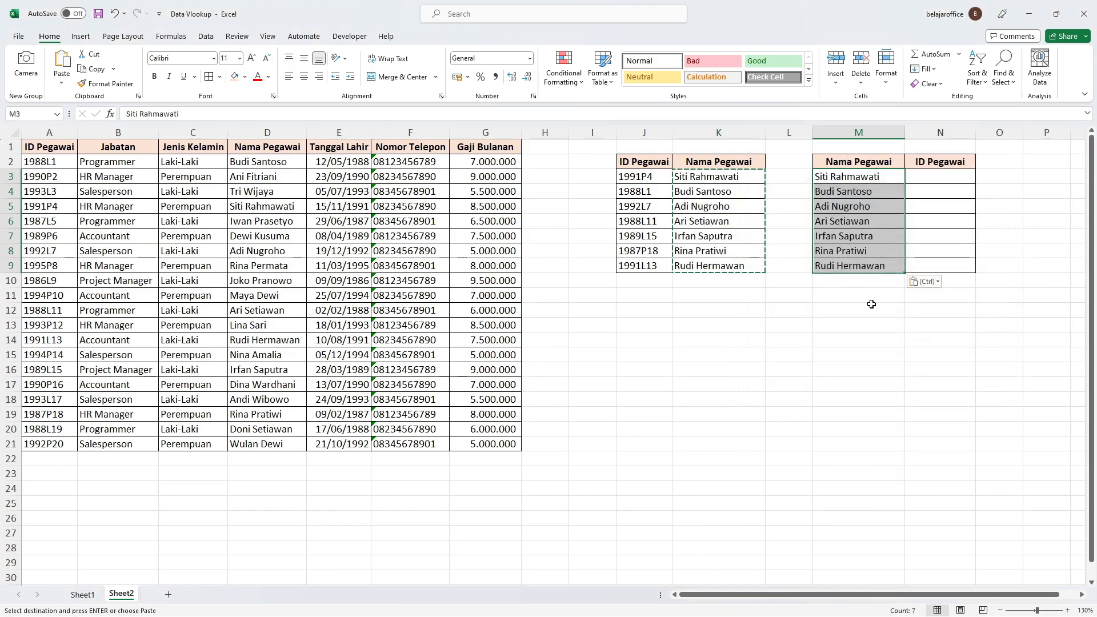
key("Right")
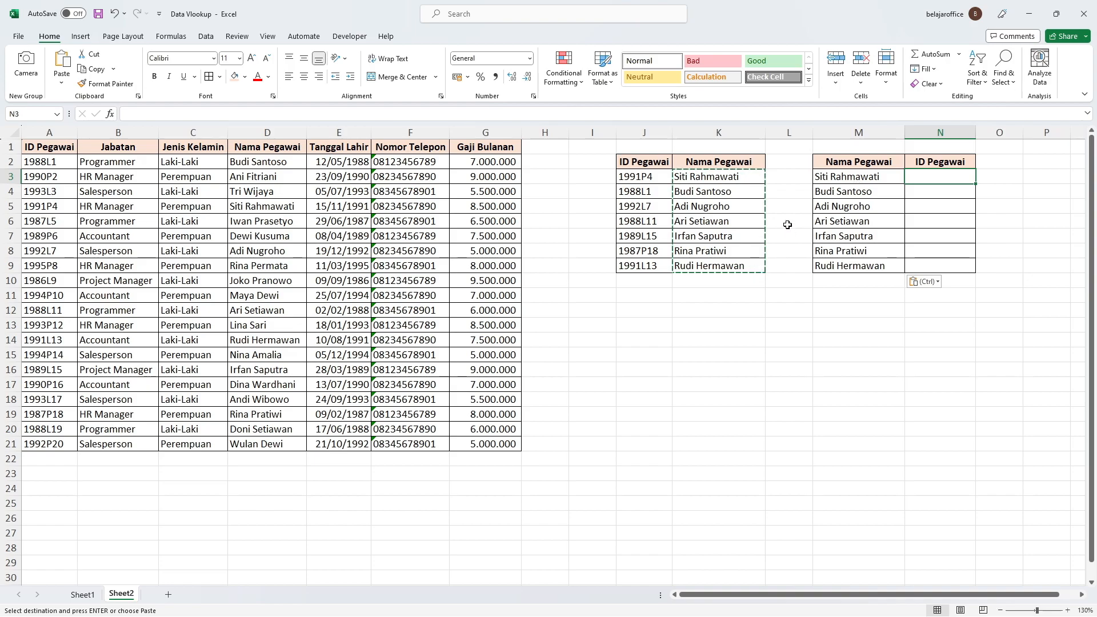
left_click(787, 221)
key("Escape")
left_click(788, 295)
Step: Examine the second lookup table's names and the order of the ID Pegawai and Nama Pegawai columns in the source data
left_click(946, 173)
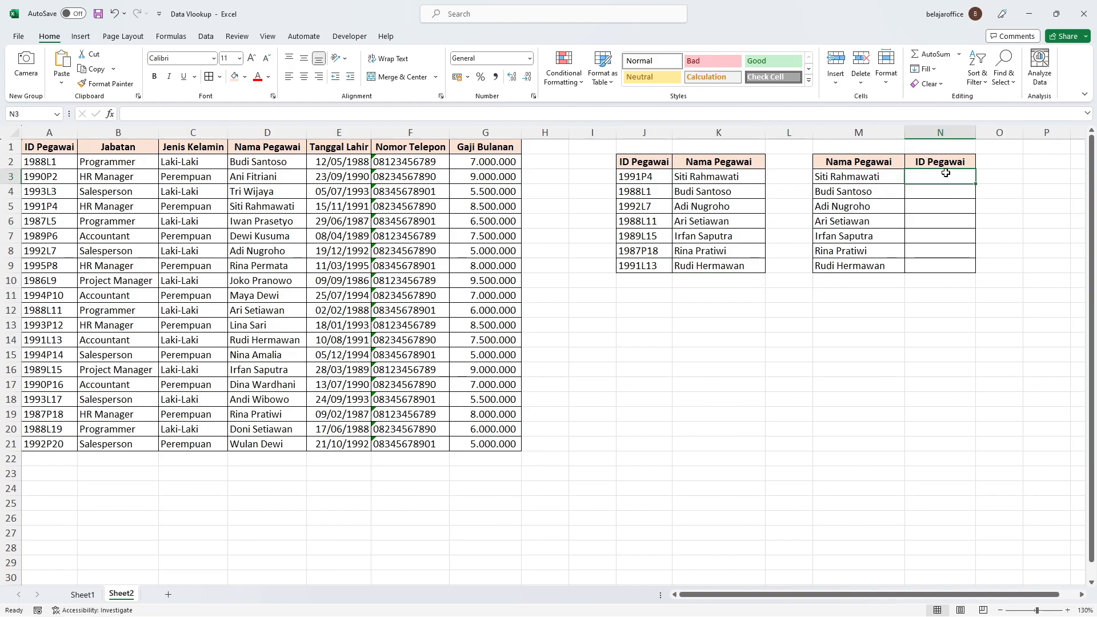
left_click_drag(862, 176, 874, 281)
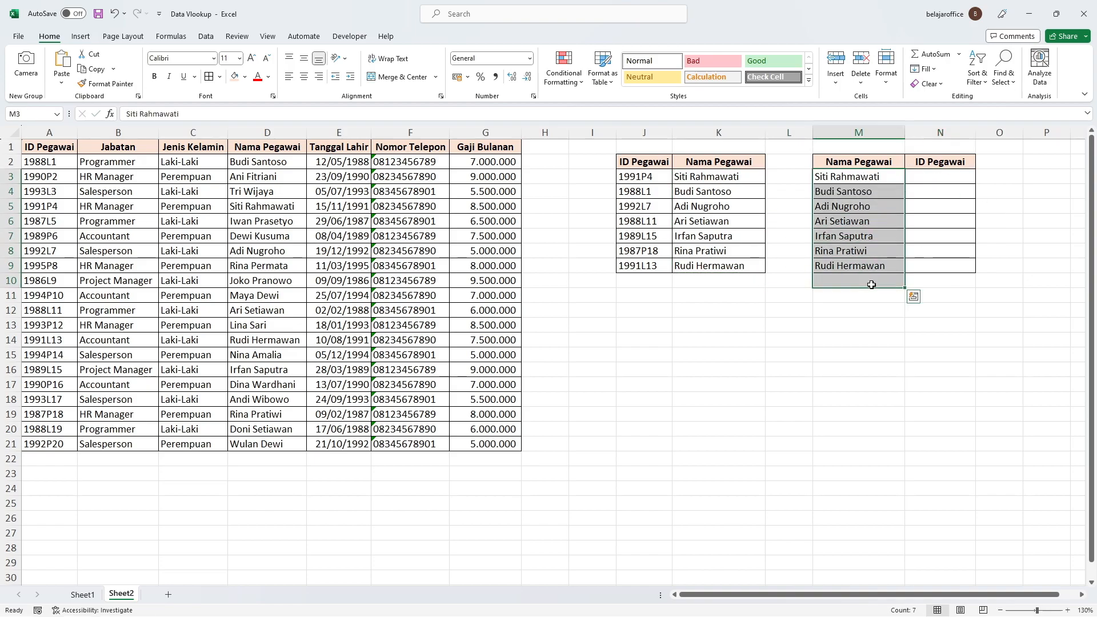
left_click_drag(64, 162, 499, 451)
left_click(914, 177)
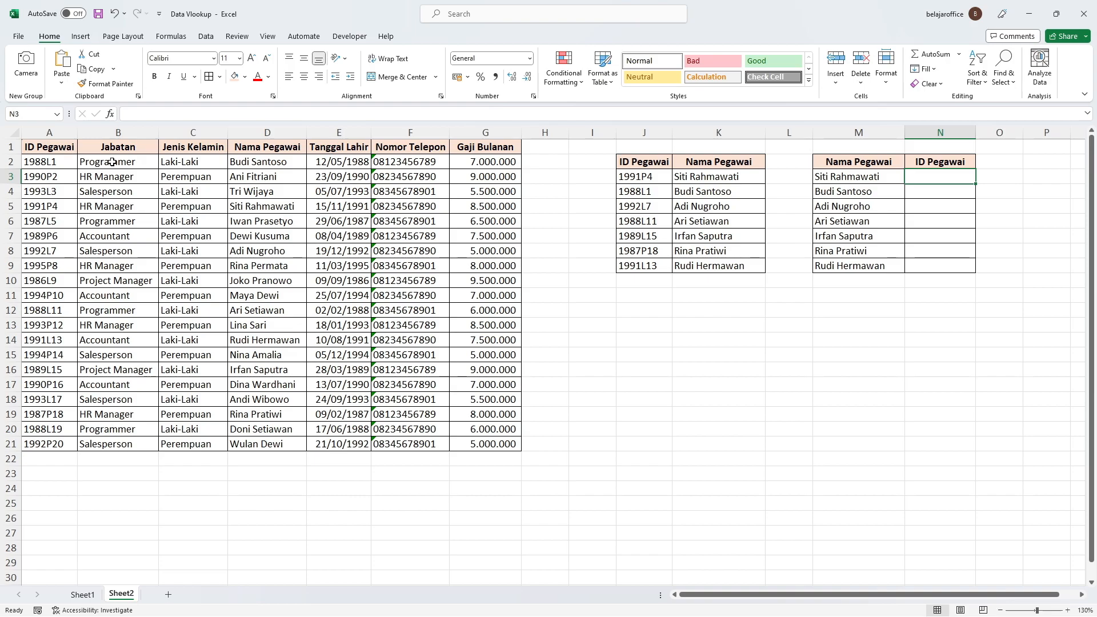
left_click(264, 133)
left_click(68, 130)
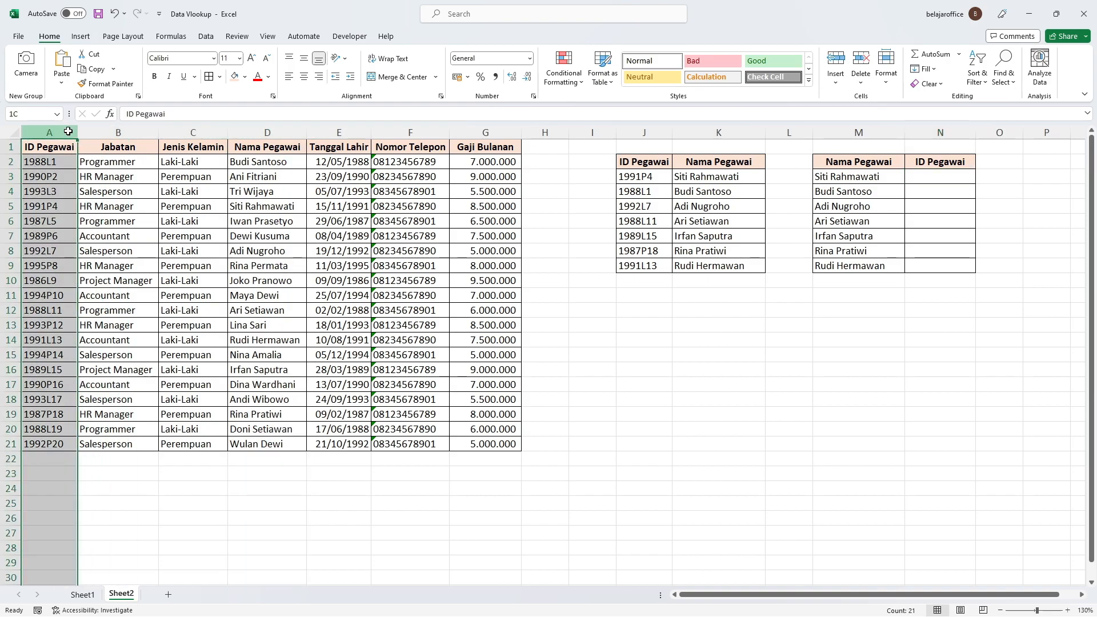
left_click(292, 128)
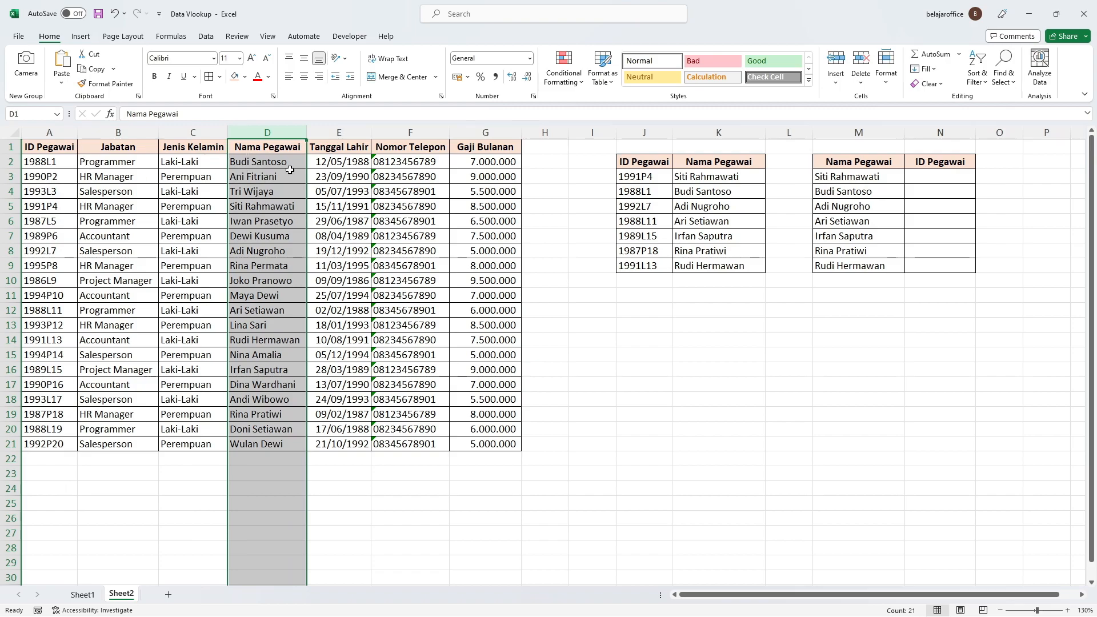
Step: Enter =INDEX(A2:A21;2) in N3 and check it against the ID Pegawai column
left_click(949, 178)
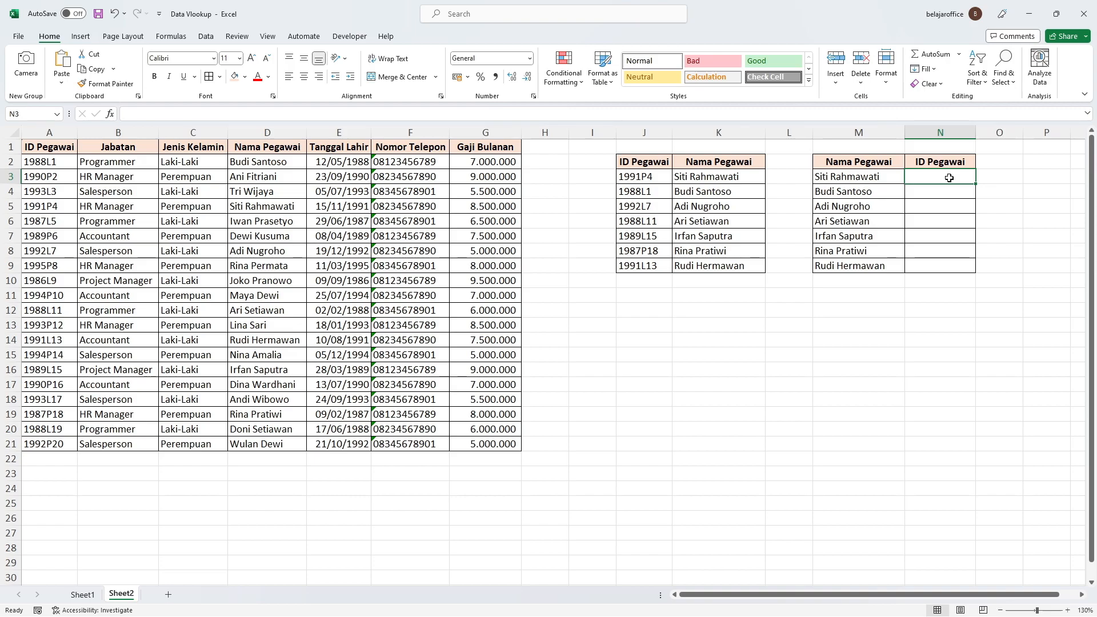
type("=index()")
key("BackSpace")
left_click_drag(40, 161, 42, 442)
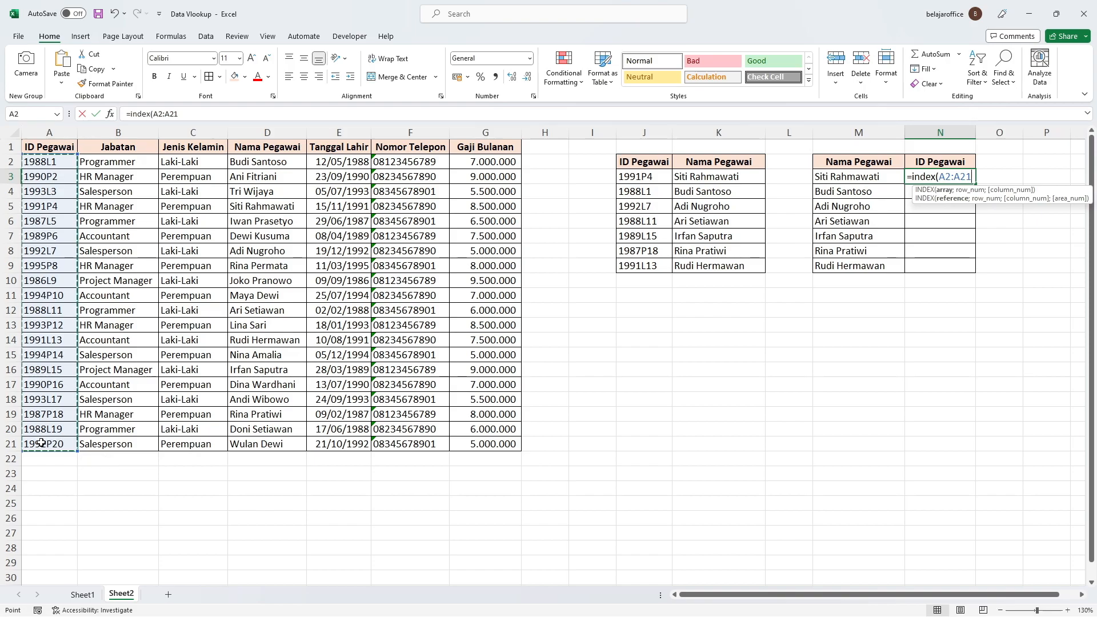
type(";2")
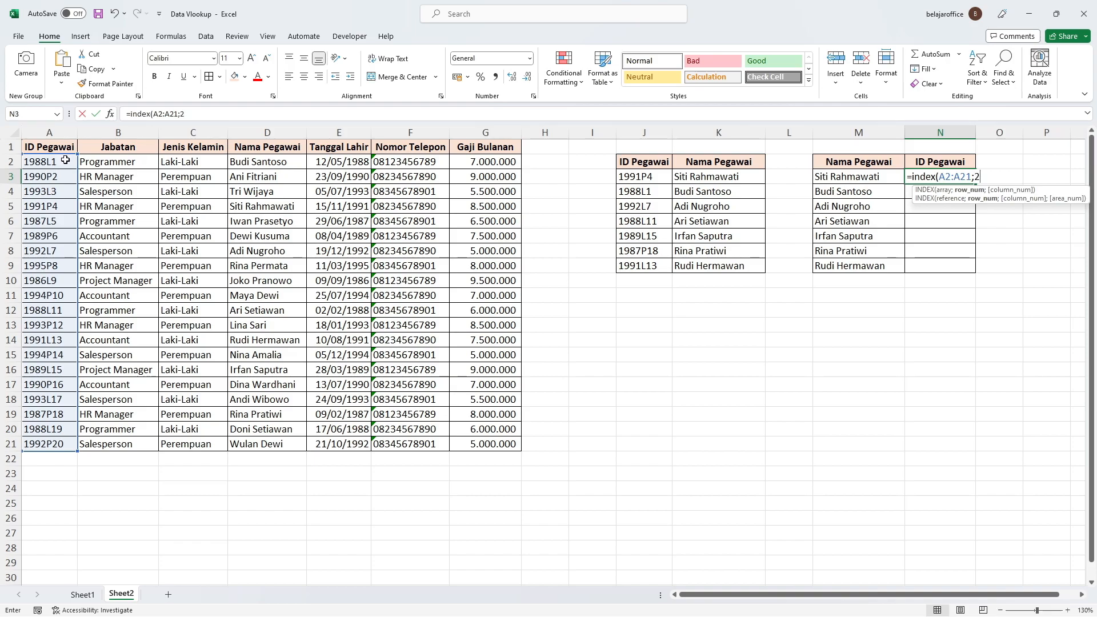
type(")")
key("Return")
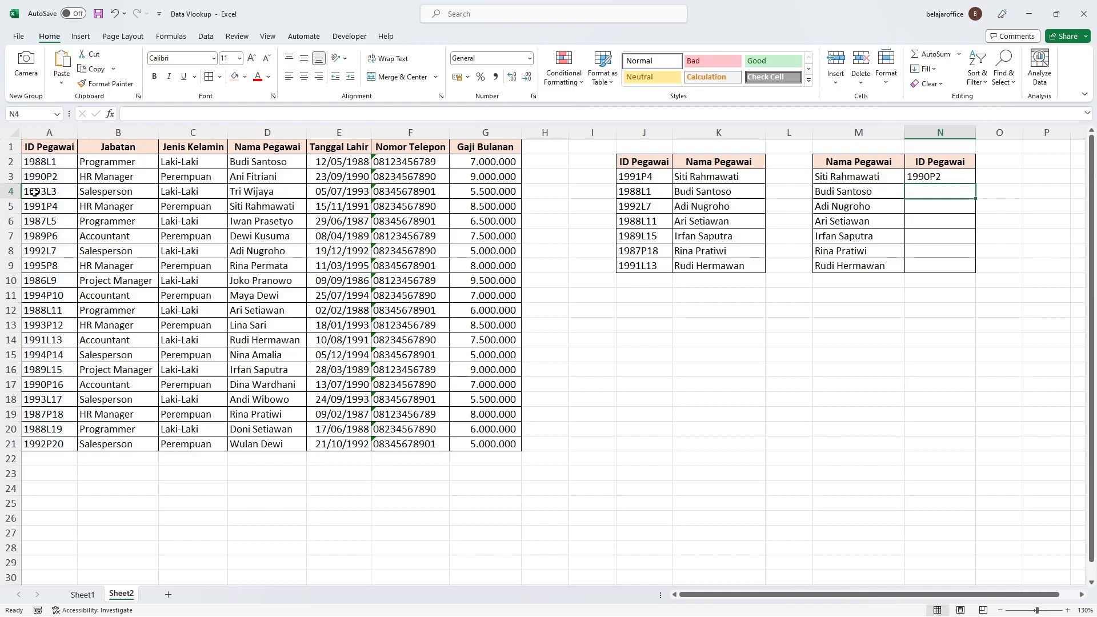
left_click(41, 176)
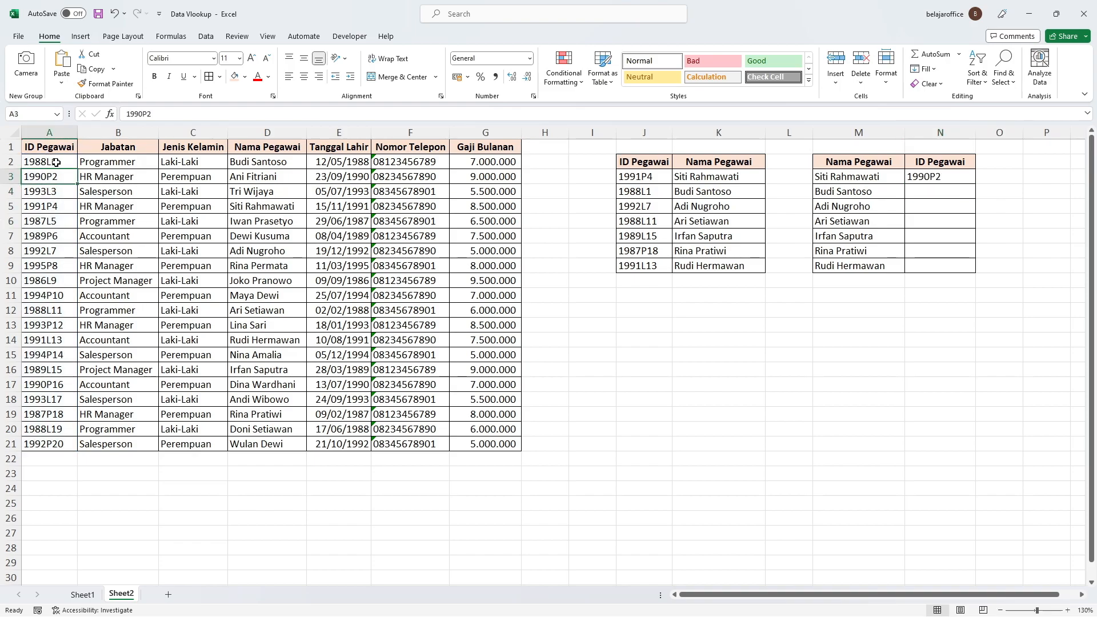
Step: Replace the row number in N3's INDEX formula with a MATCH that looks up M3 in the absolute range $D$2:$D$21
double_click(974, 178)
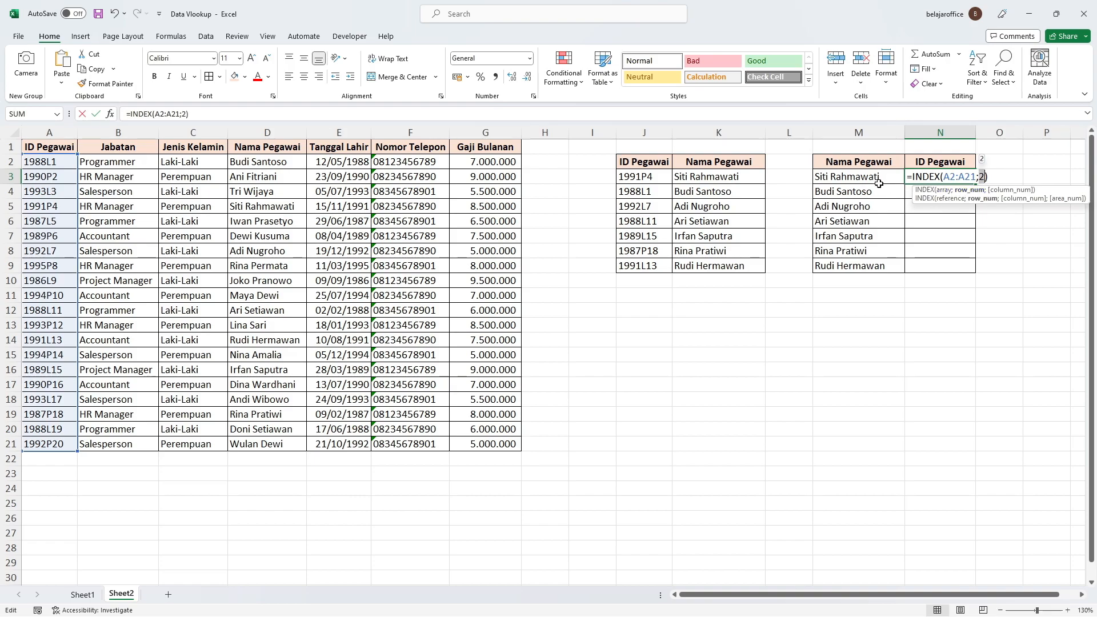
key("BackSpace")
type("match")
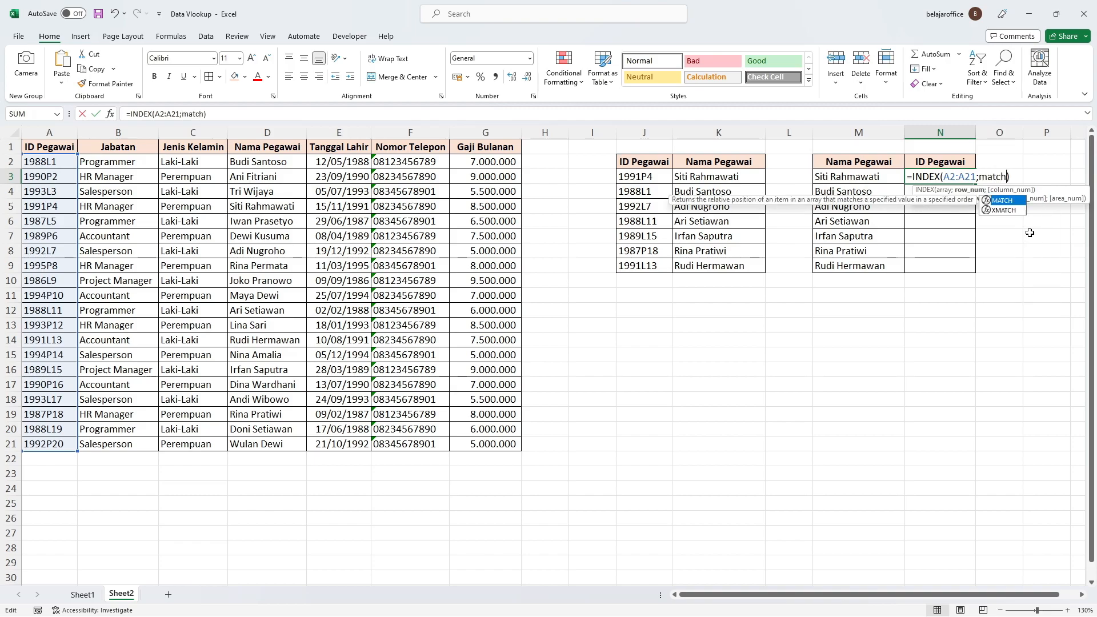
type("(")
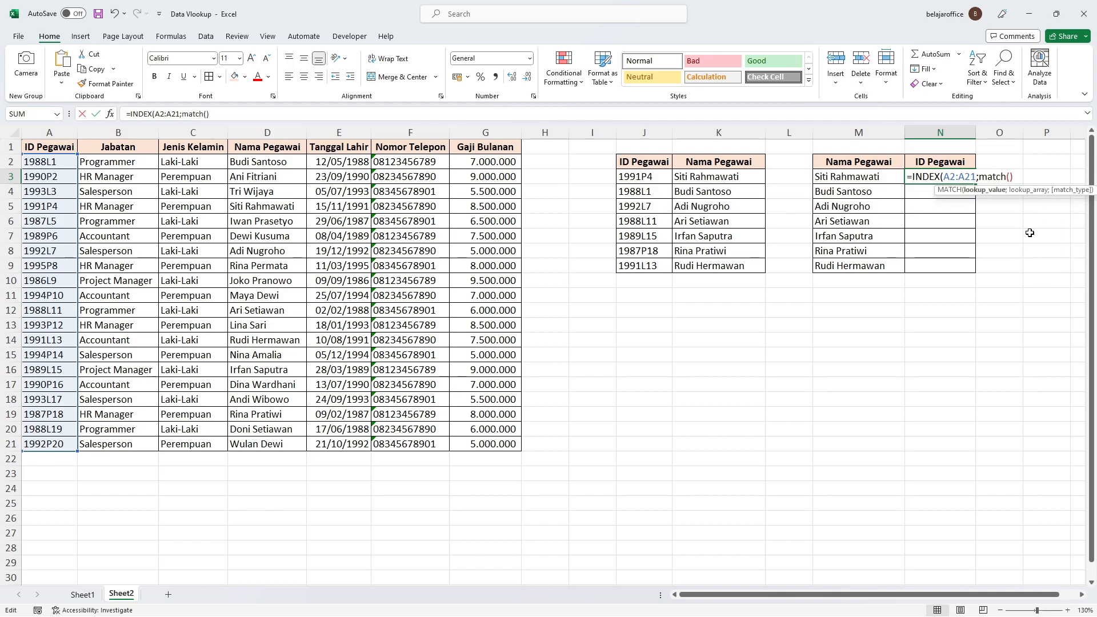
left_click(864, 174)
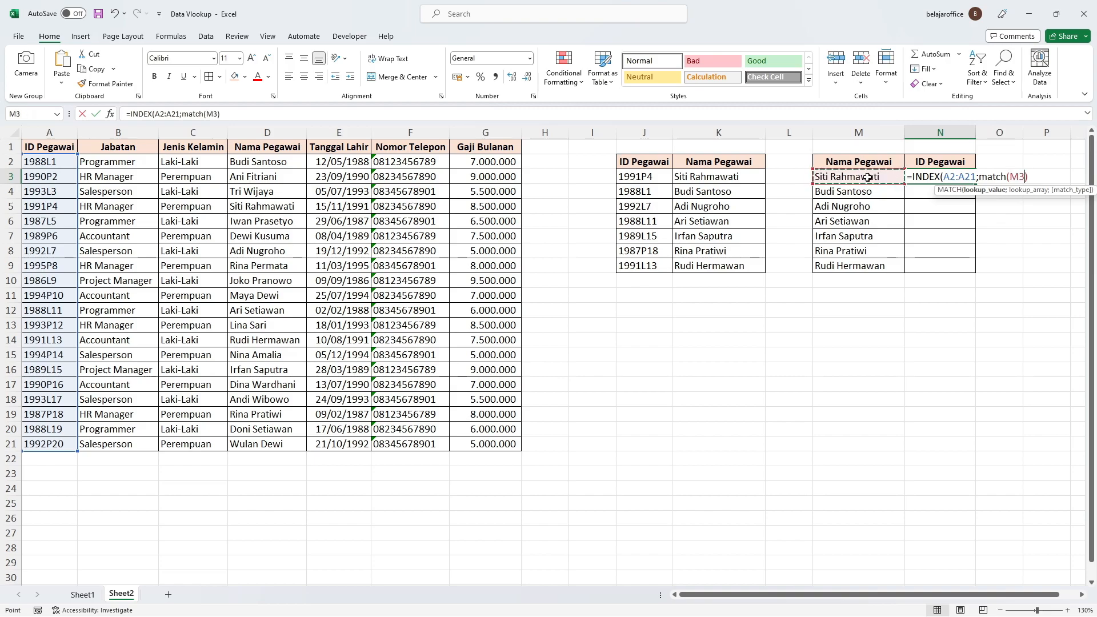
type(";")
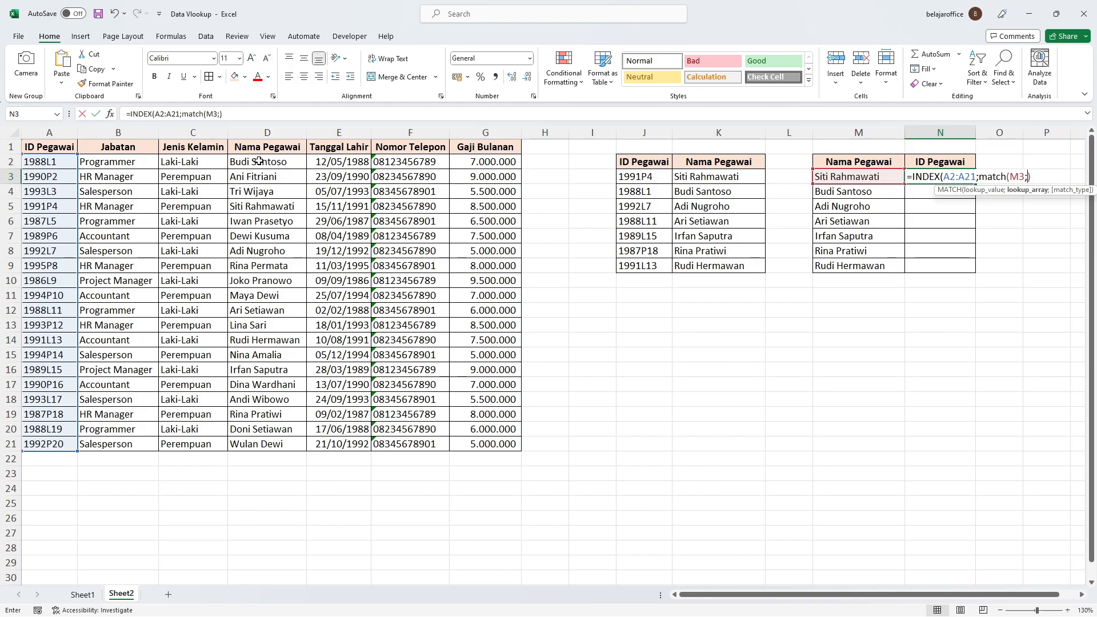
left_click_drag(258, 161, 279, 444)
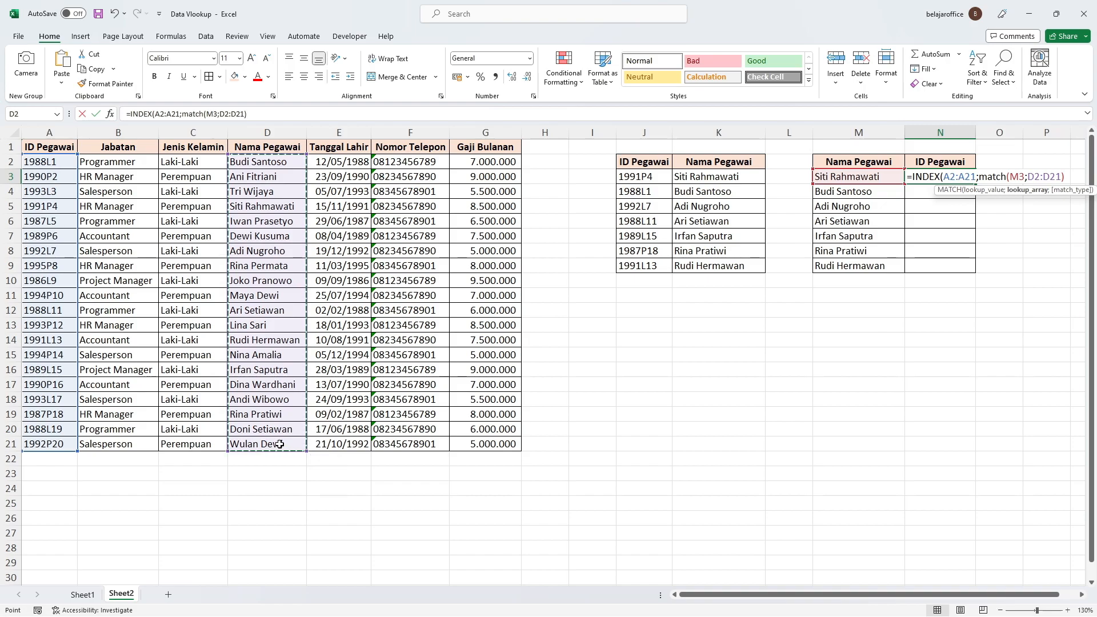
key("F4")
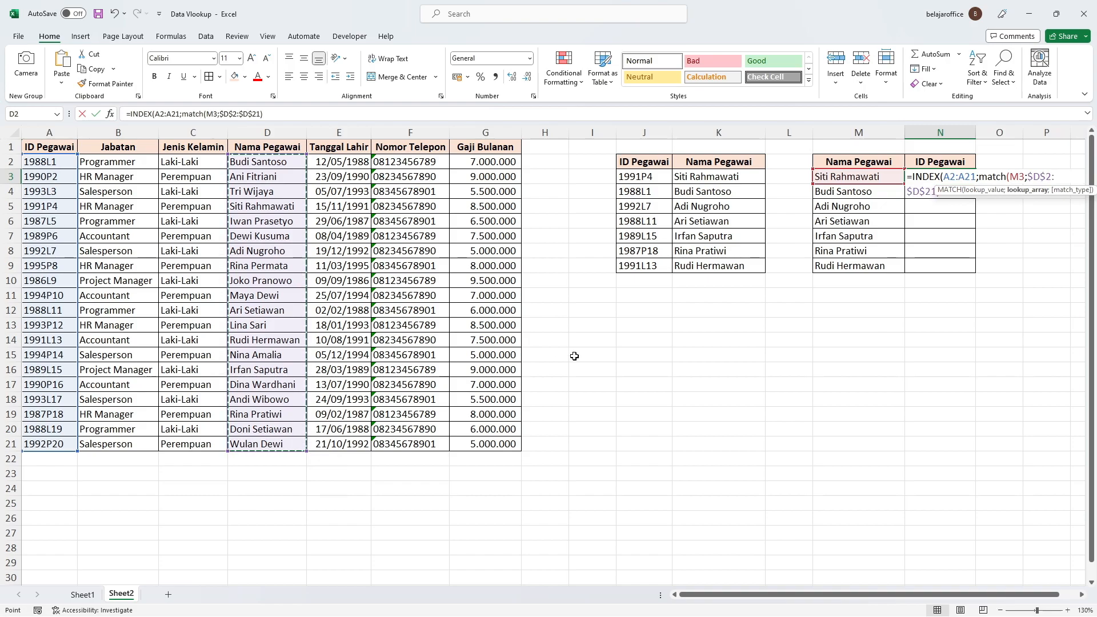
Step: Make the INDEX range in N3's formula absolute as $A$2:$A$21
left_click_drag(943, 177, 976, 177)
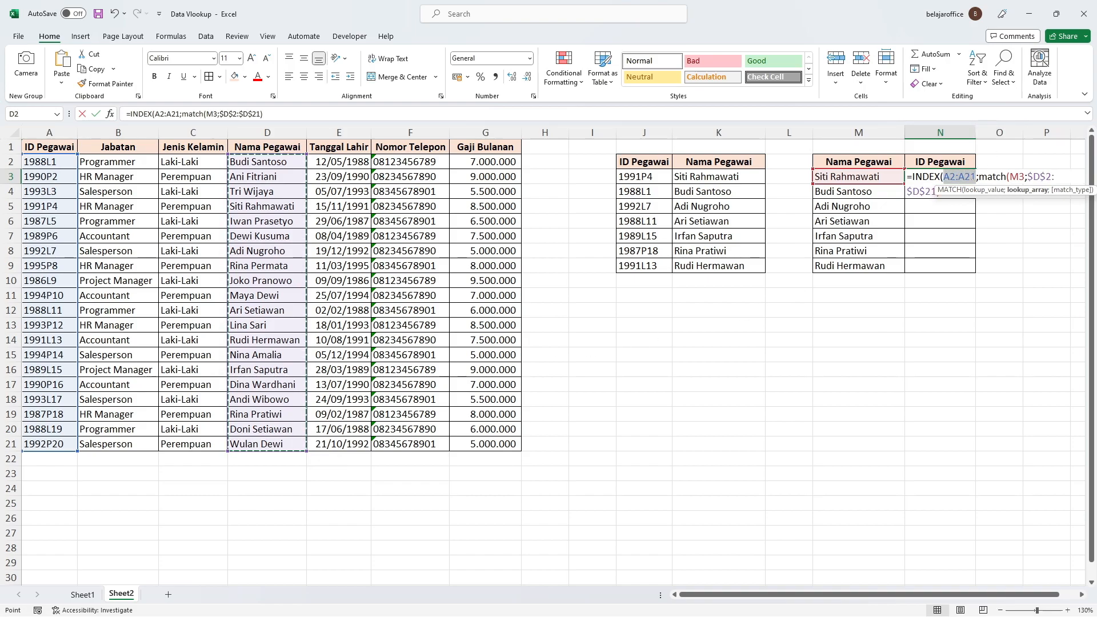
key("F4")
left_click(937, 192)
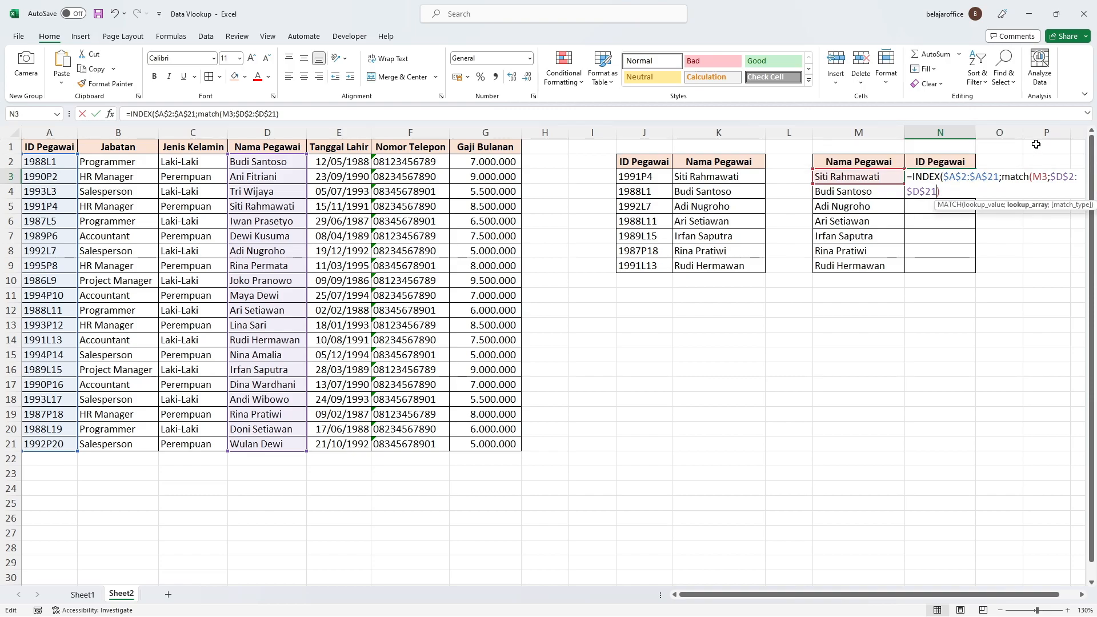
Step: Complete N3's formula with the exact match type 0, giving =INDEX($A$2:$A$21;MATCH(M3;$D$2:$D$21;0))
type(";0")
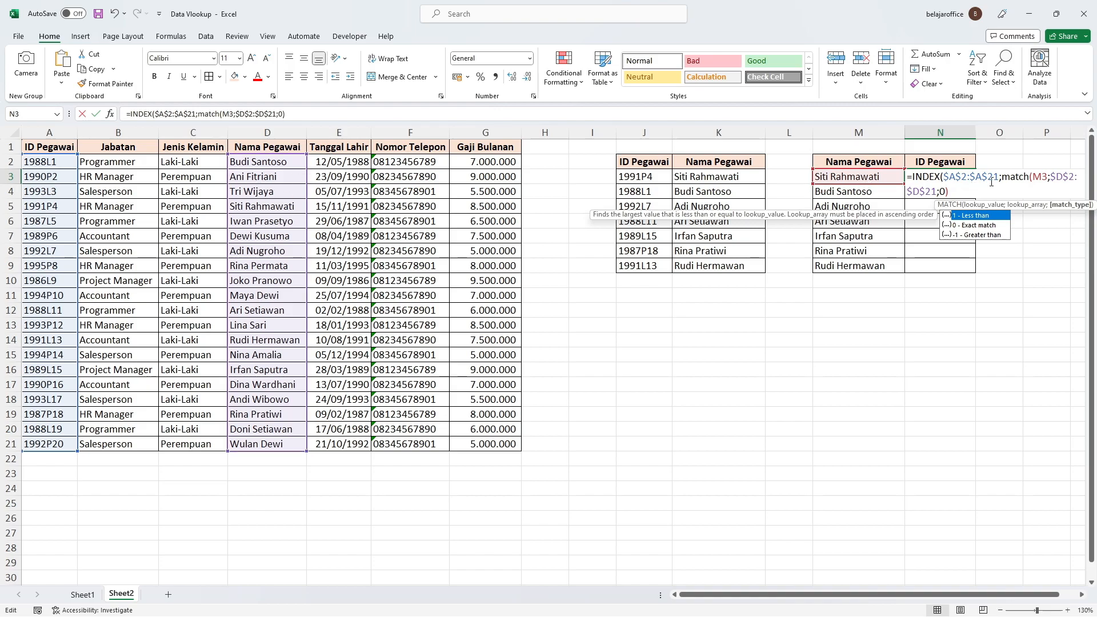
left_click(944, 177)
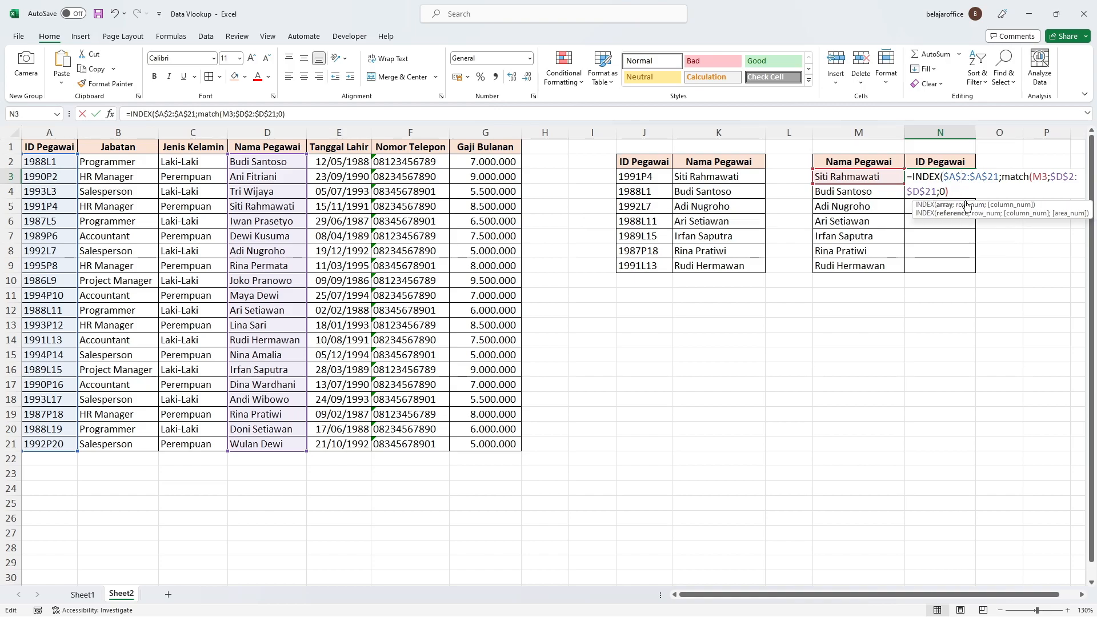
left_click(952, 191)
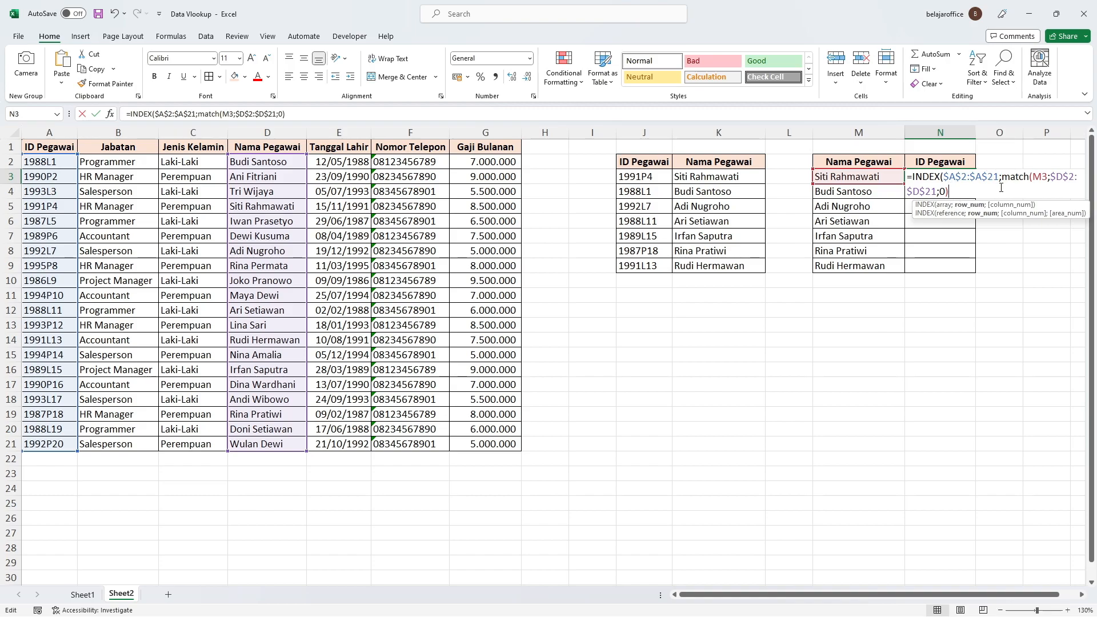
type(")")
key("Return")
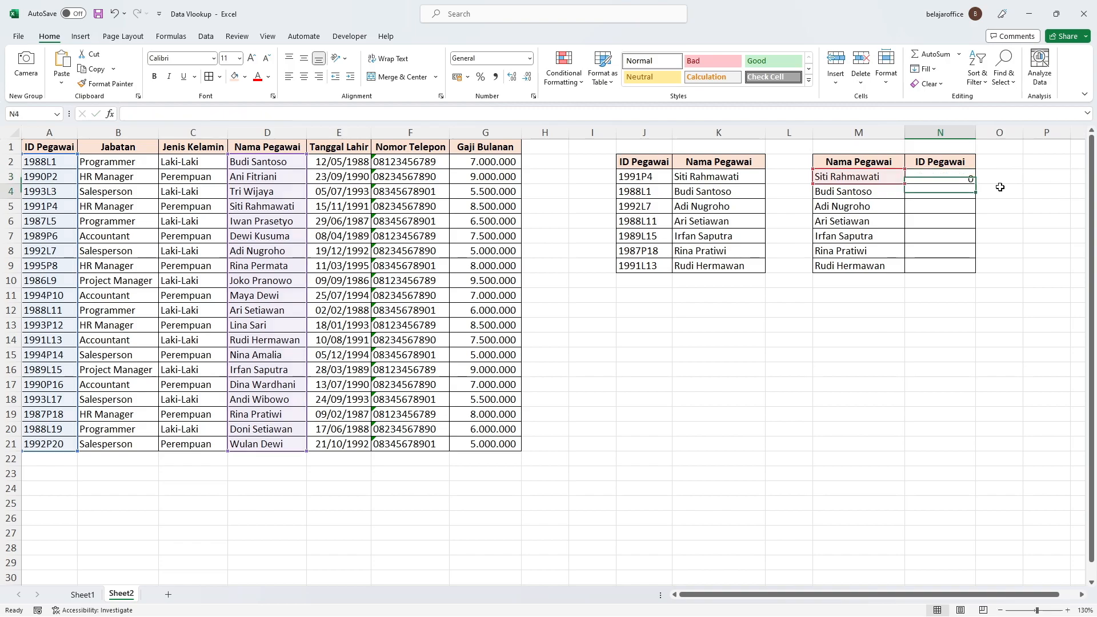
Step: Fill the INDEX and MATCH formula from N3 down through N9
left_click(954, 173)
left_click_drag(977, 185, 975, 273)
left_click(1009, 227)
left_click(851, 176)
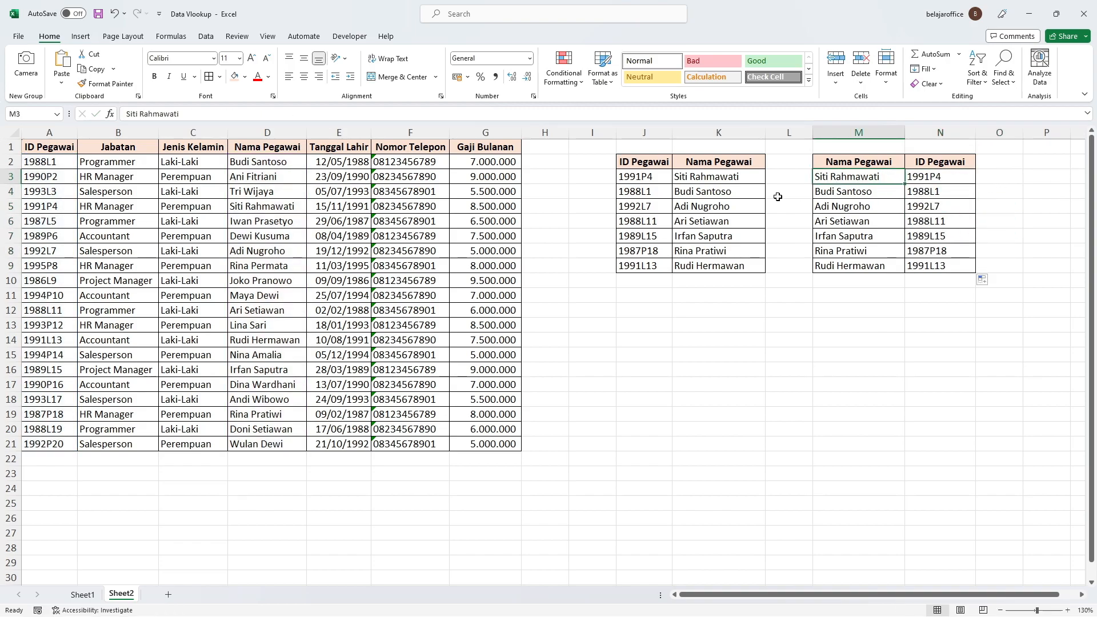
Step: Try inserting an empty column at L between the two lookup tables, and undo the insertion
left_click(669, 192)
left_click(906, 189)
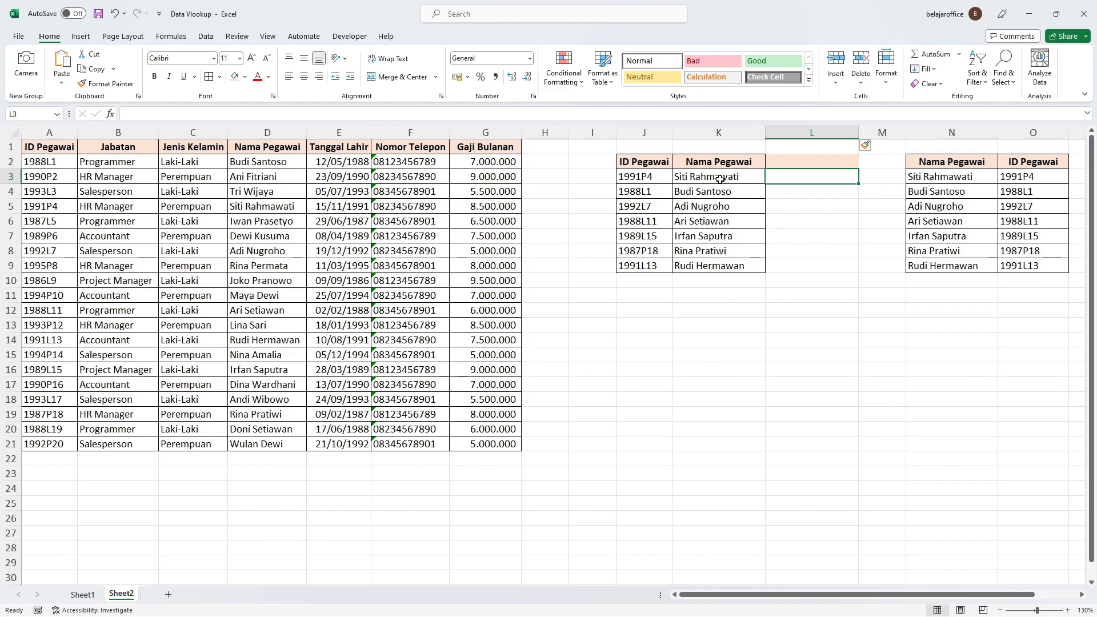
key("Escape")
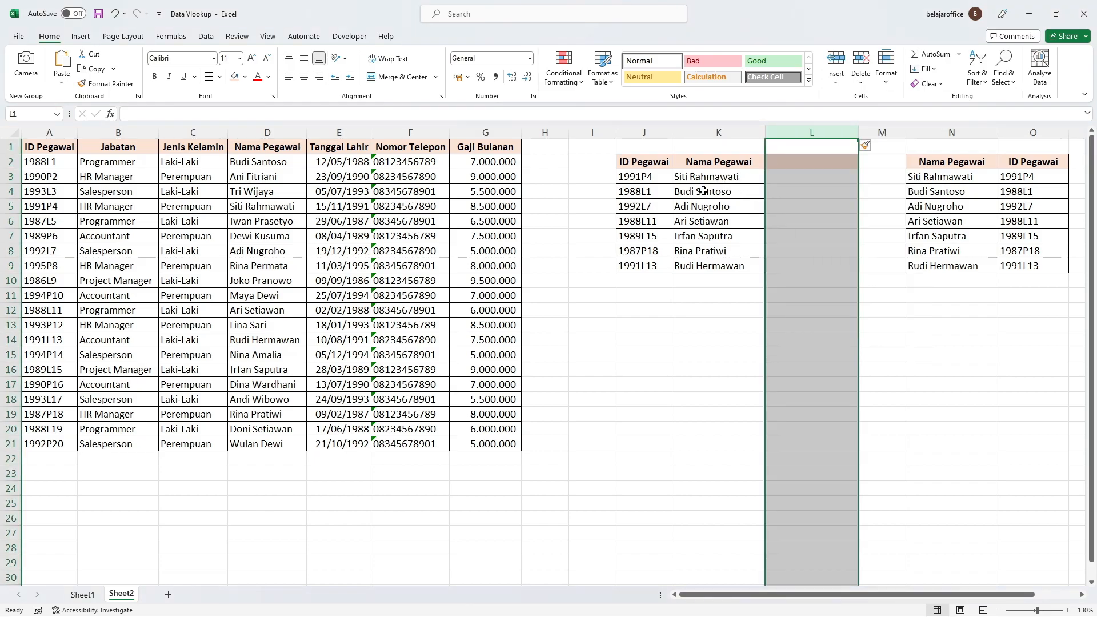
left_click(704, 310)
right_click(832, 134)
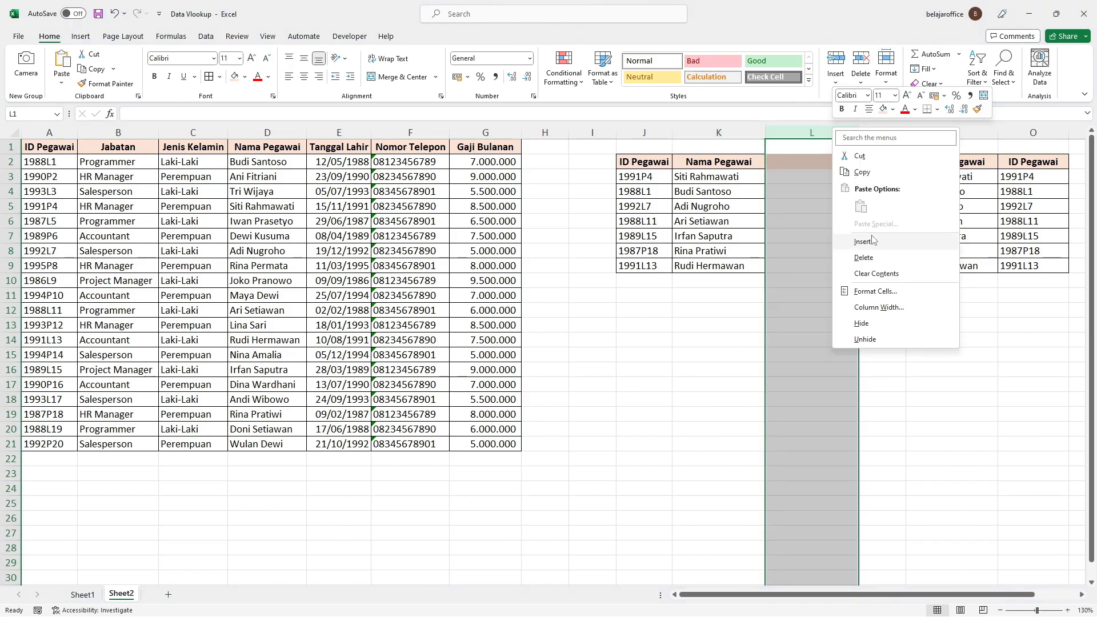
left_click(764, 351)
left_click(731, 323)
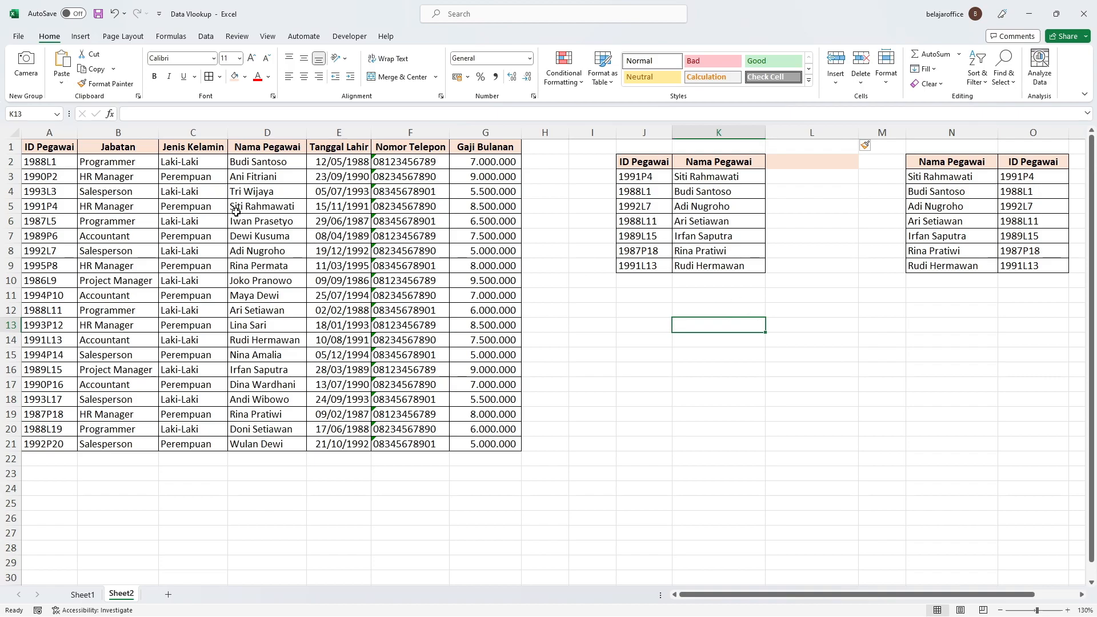
key("ctrl+z")
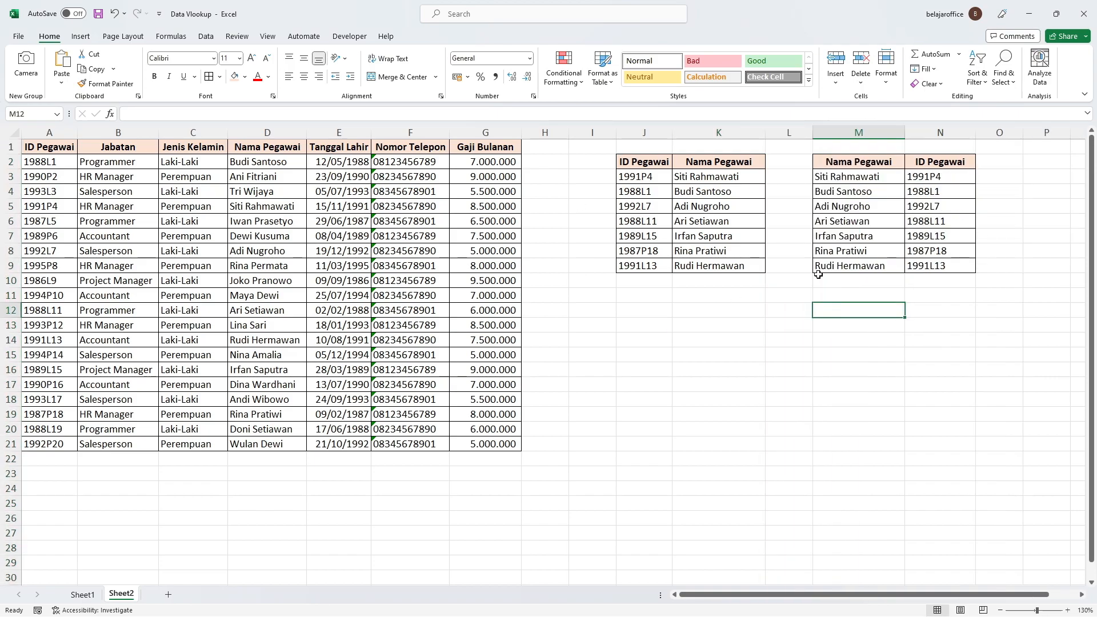
Step: Enter the labels INDEX in L12 and MATCH in L13
key("Left")
type("INDEDX")
key("Return")
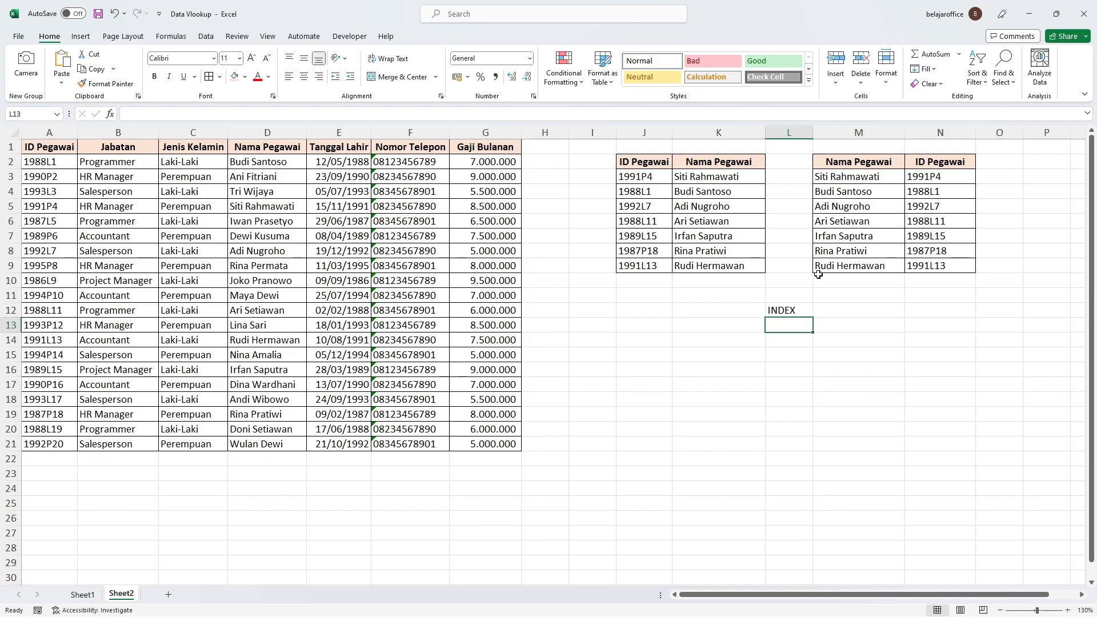
type("MATCH")
key("Return")
Step: Enter =INDEX(A2:A21;3) in M12 beside the INDEX label
key("Up")
key("Right")
key("Up")
type("=index")
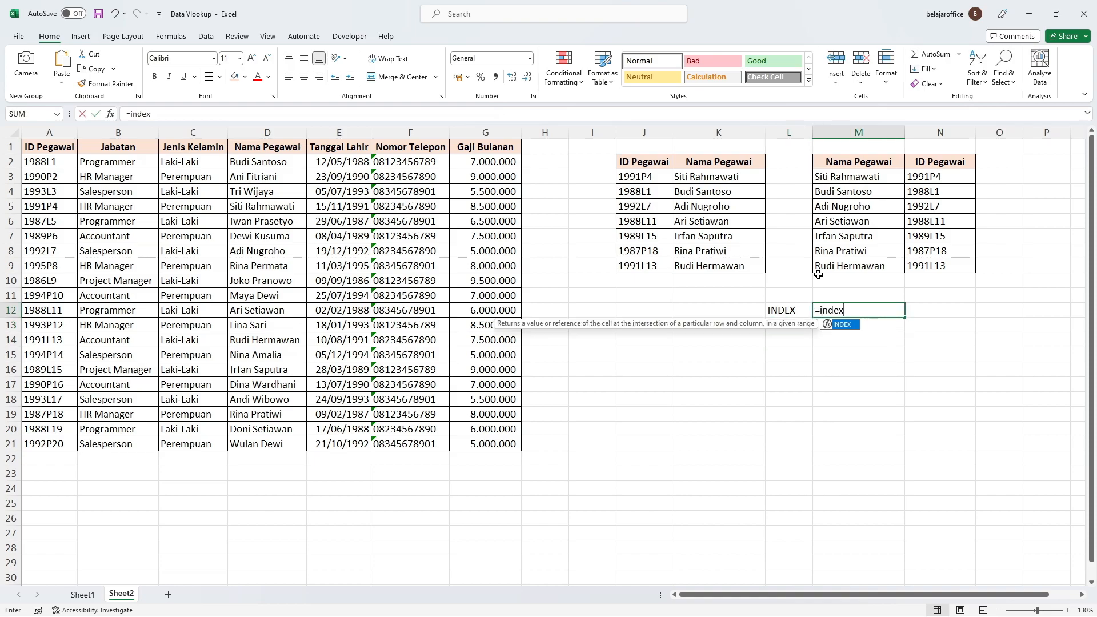
type("(")
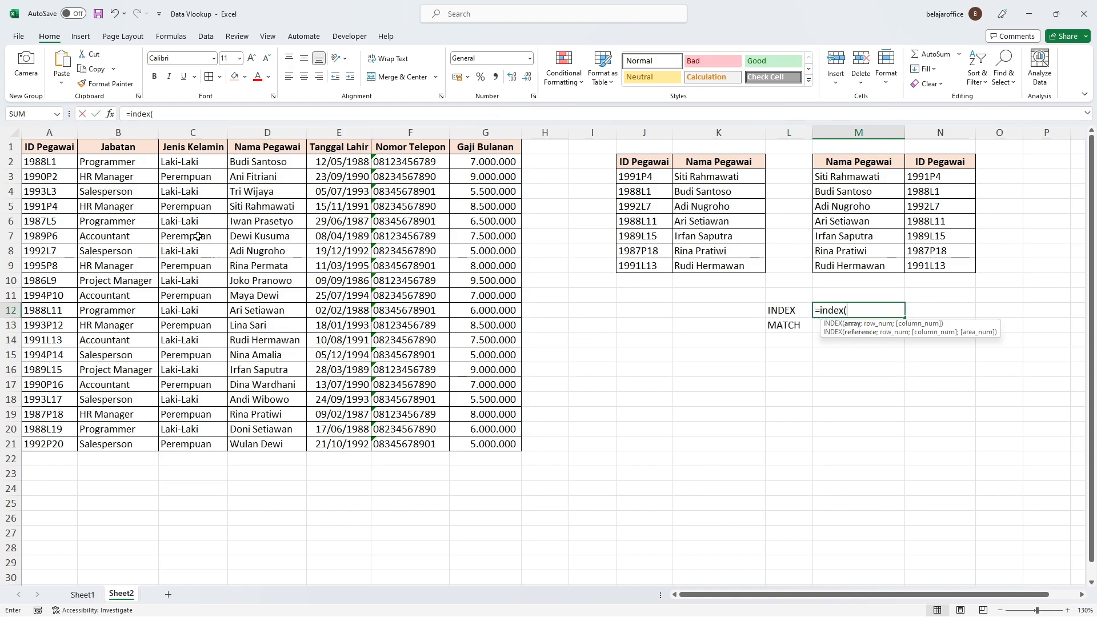
left_click(63, 162)
left_click_drag(63, 161, 34, 445)
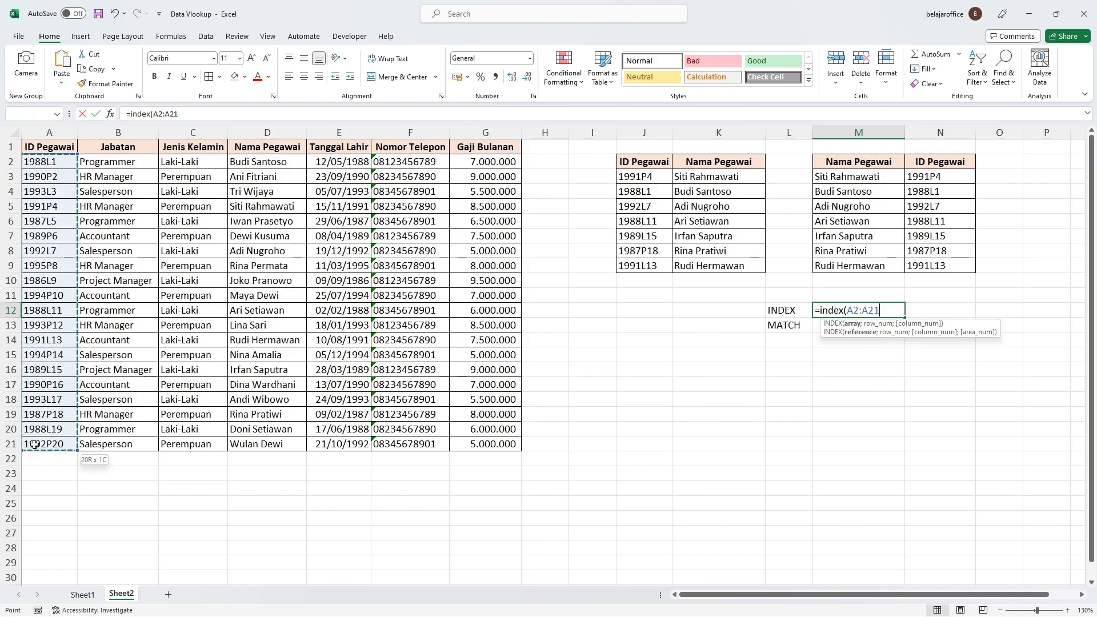
type(";3")
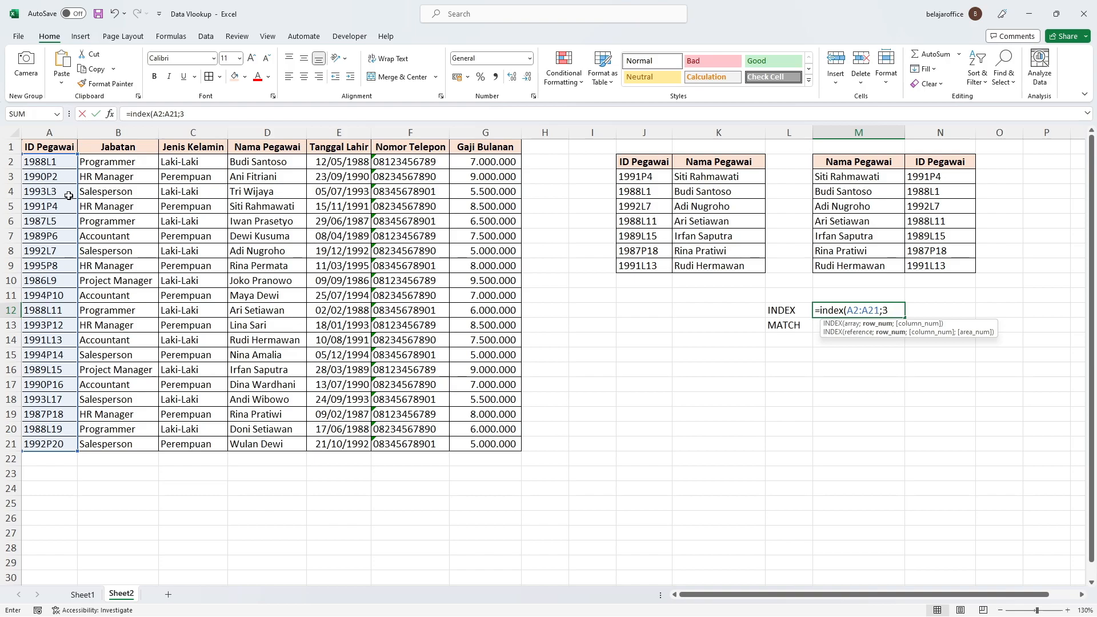
type(")")
key("Return")
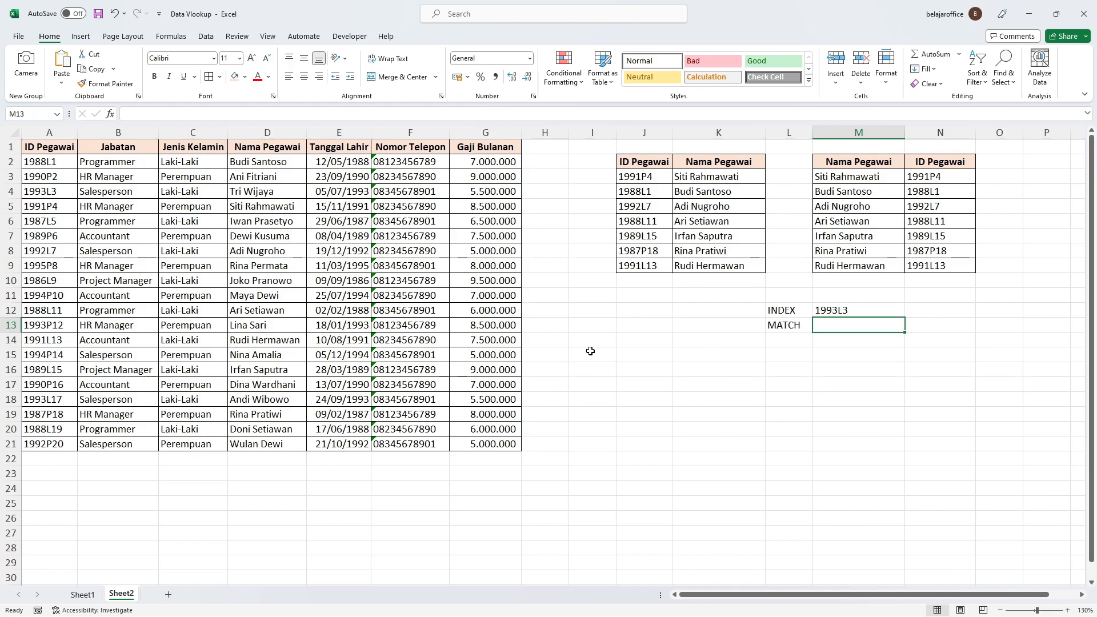
Step: Enter =MATCH(M3;$D$2:$D$21;0) in M13 beside the MATCH label
type("=match")
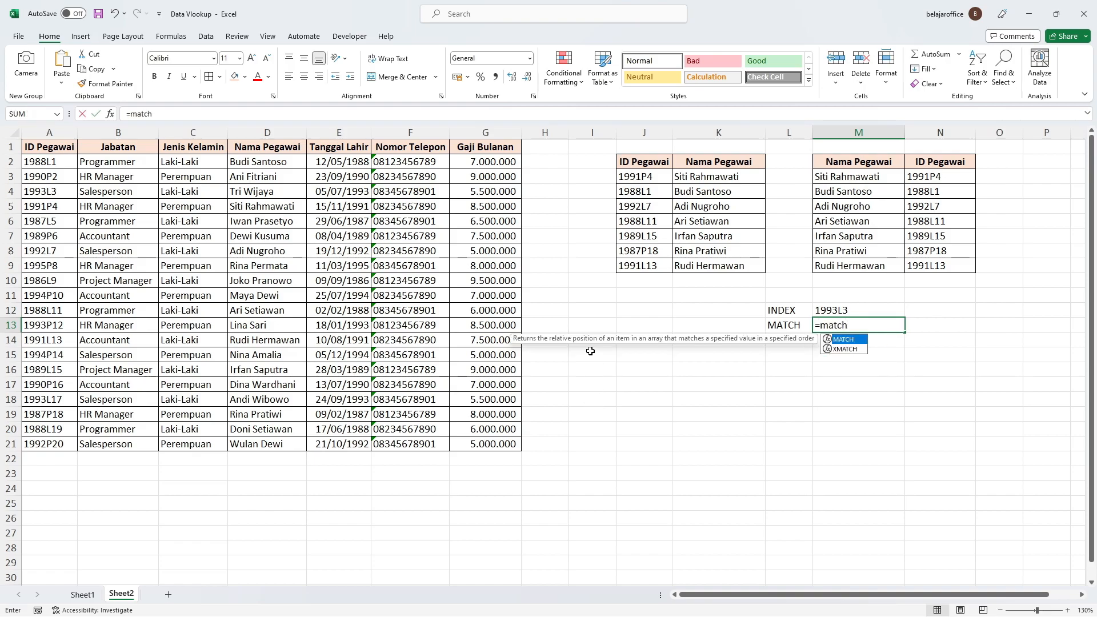
type("(")
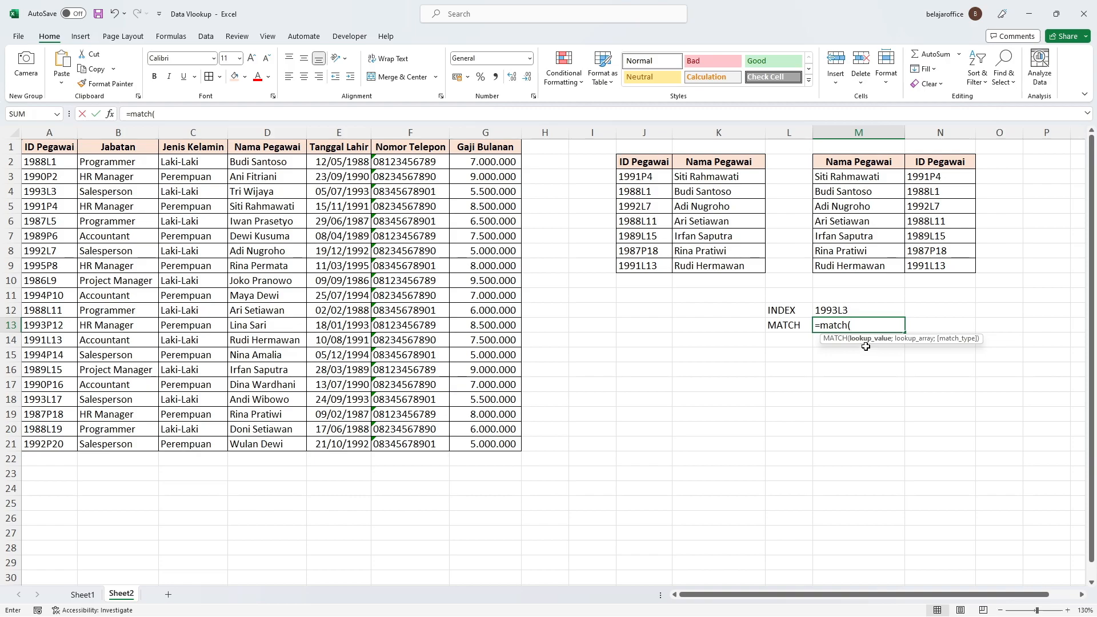
left_click(836, 178)
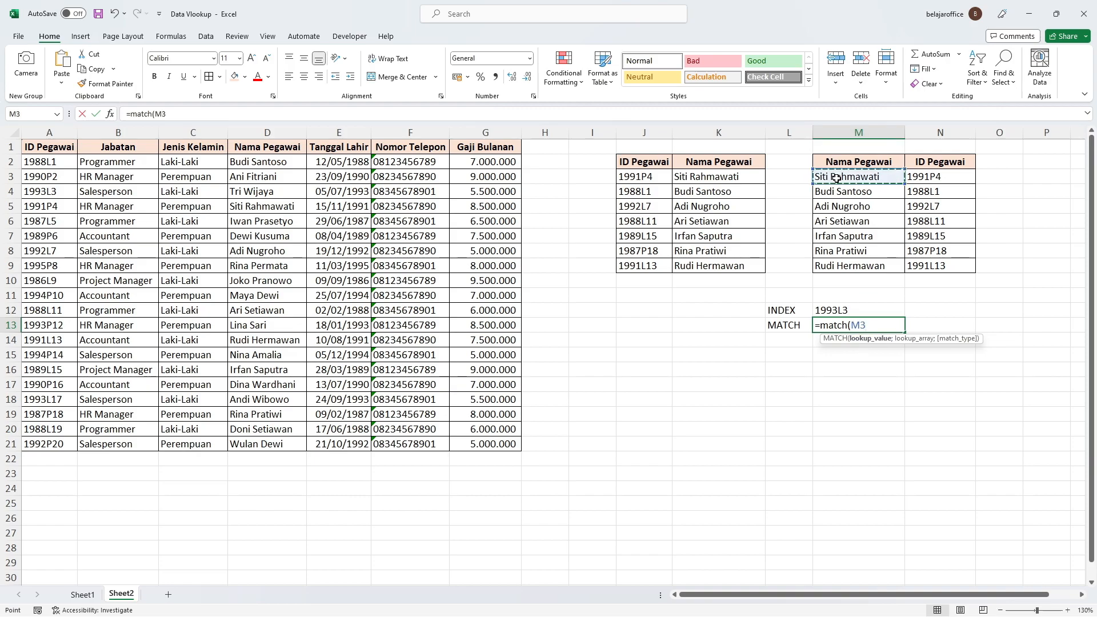
type(";")
left_click(279, 162)
left_click_drag(279, 162, 271, 442)
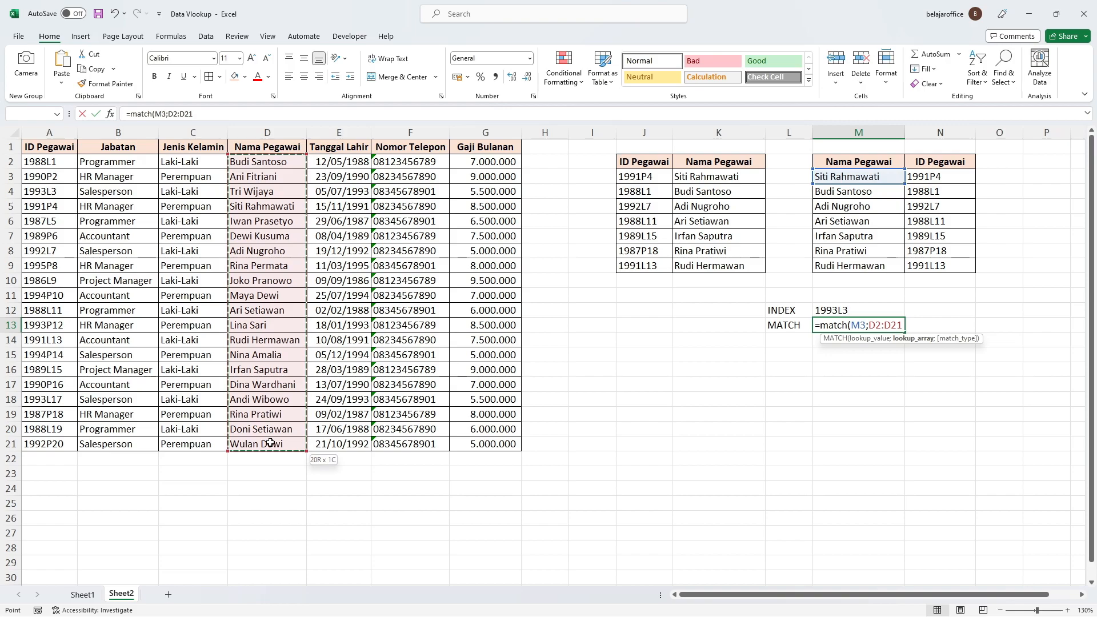
key("F4")
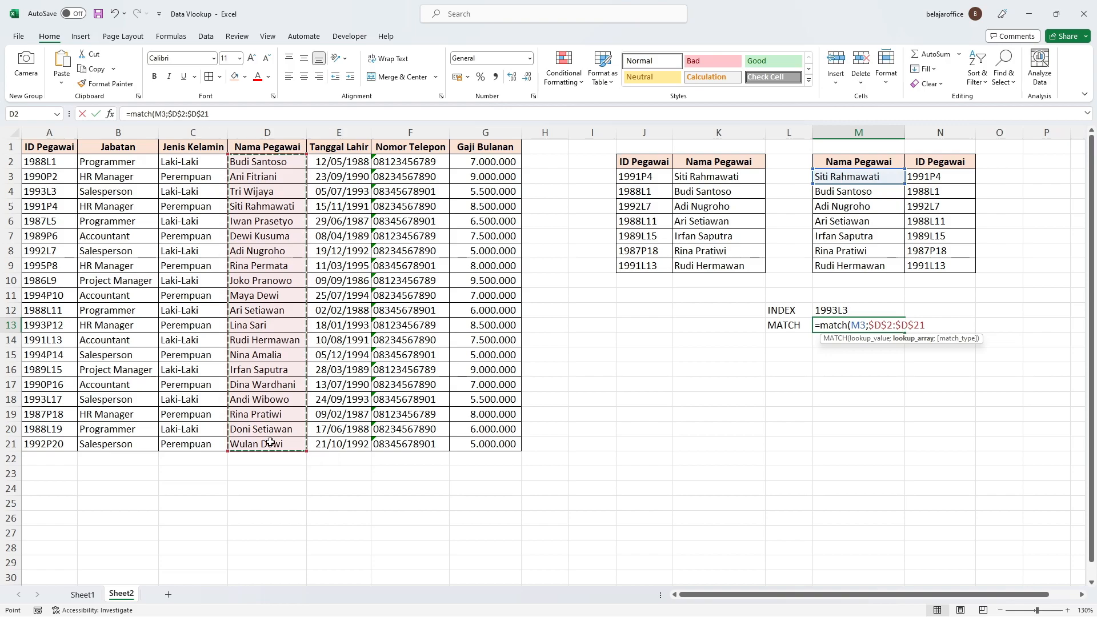
type(";")
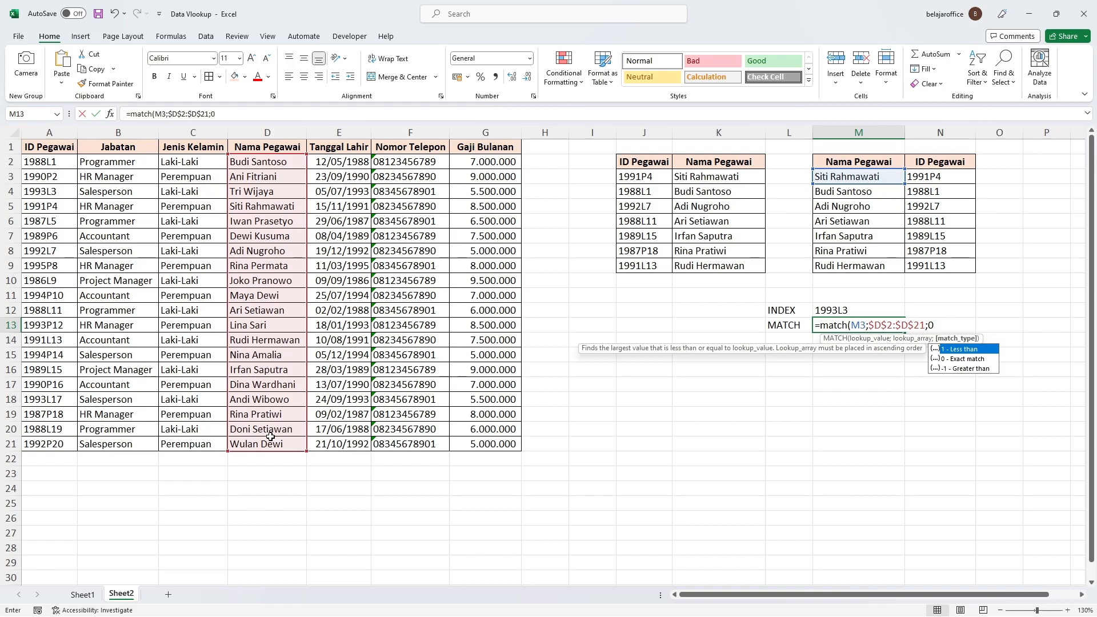
type("0)")
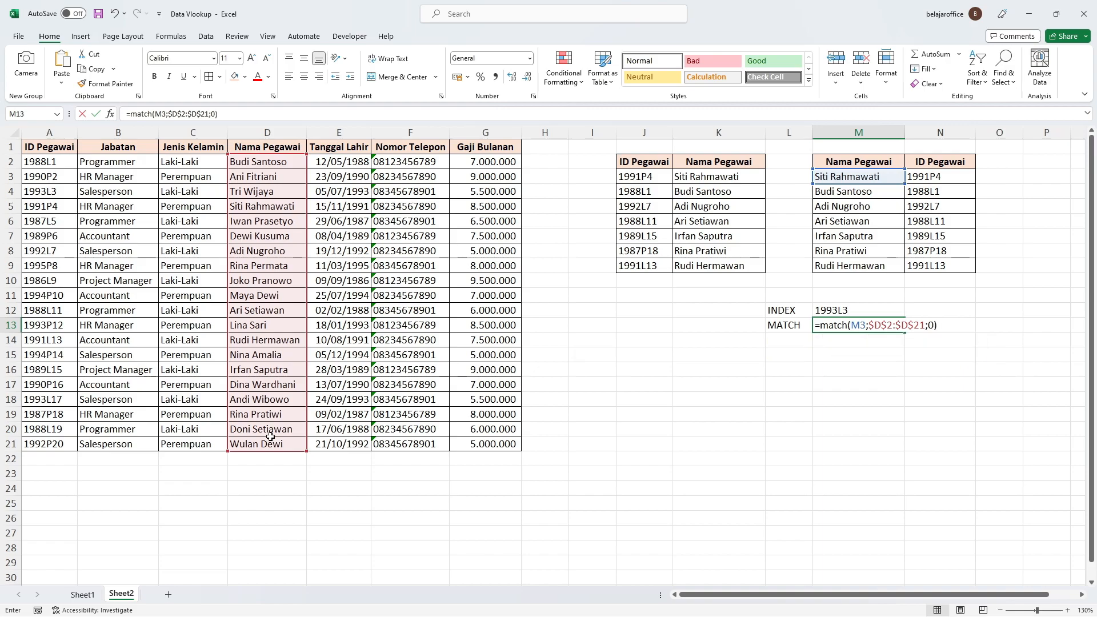
key("Return")
Step: Examine the MATCH formula in M13, the INDEX formula in M12 and the combined formula in N3 against the Nama Pegawai column
left_click(853, 323)
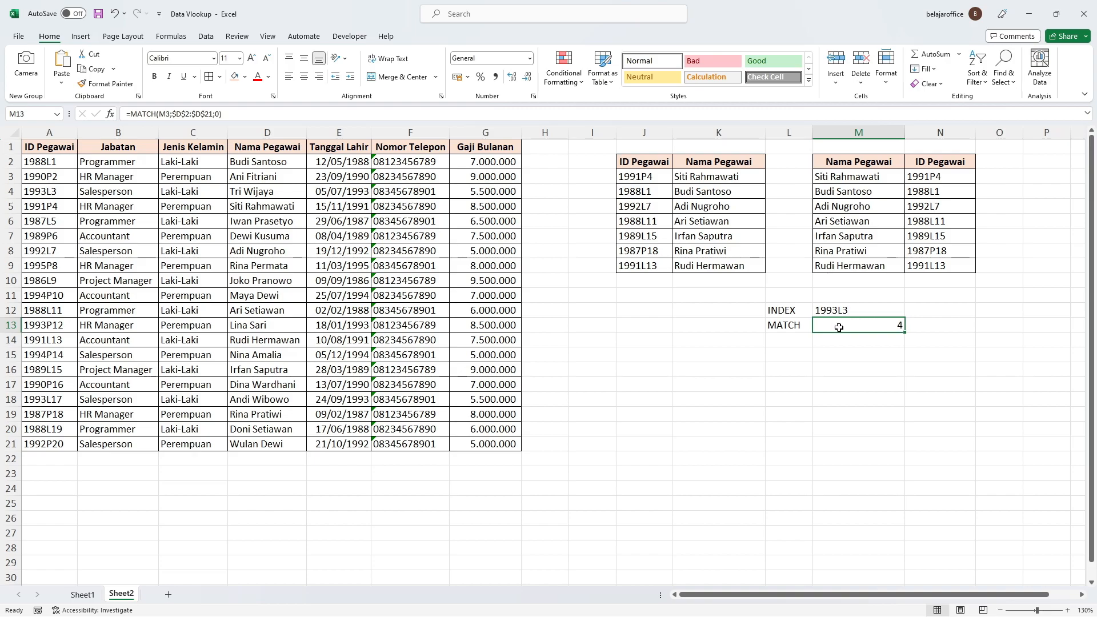
double_click(838, 327)
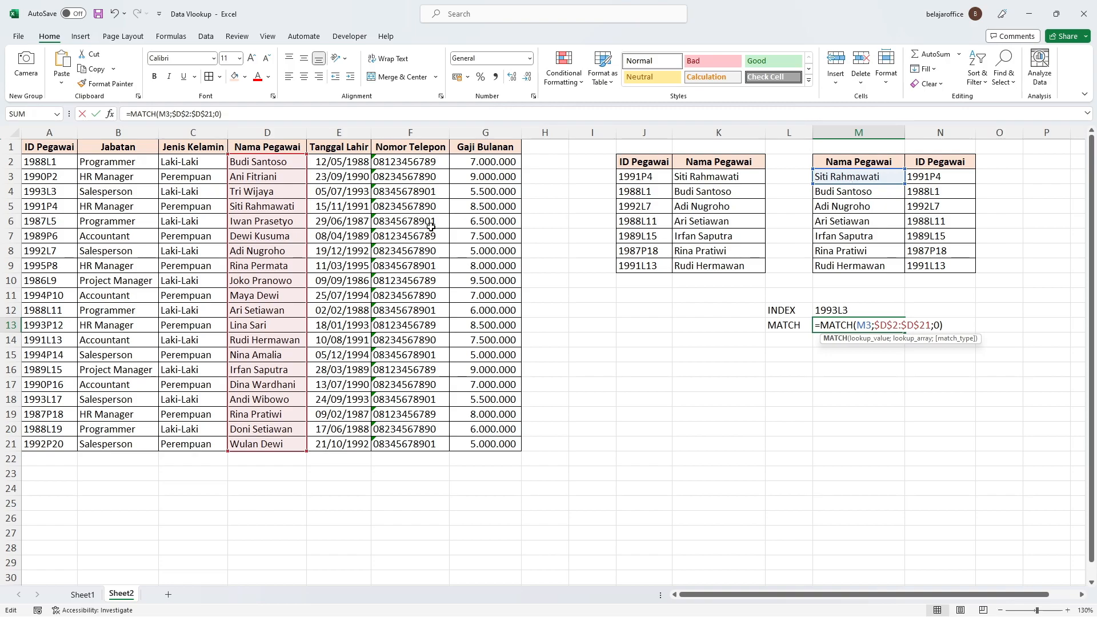
key("Return")
left_click(897, 325)
left_click(873, 177)
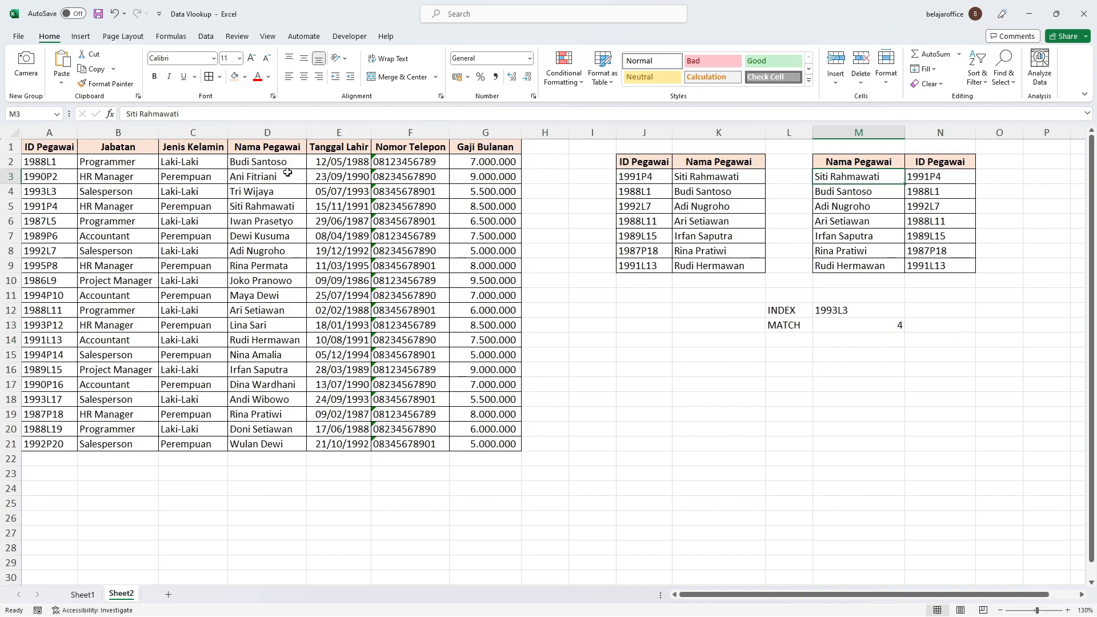
left_click(256, 164)
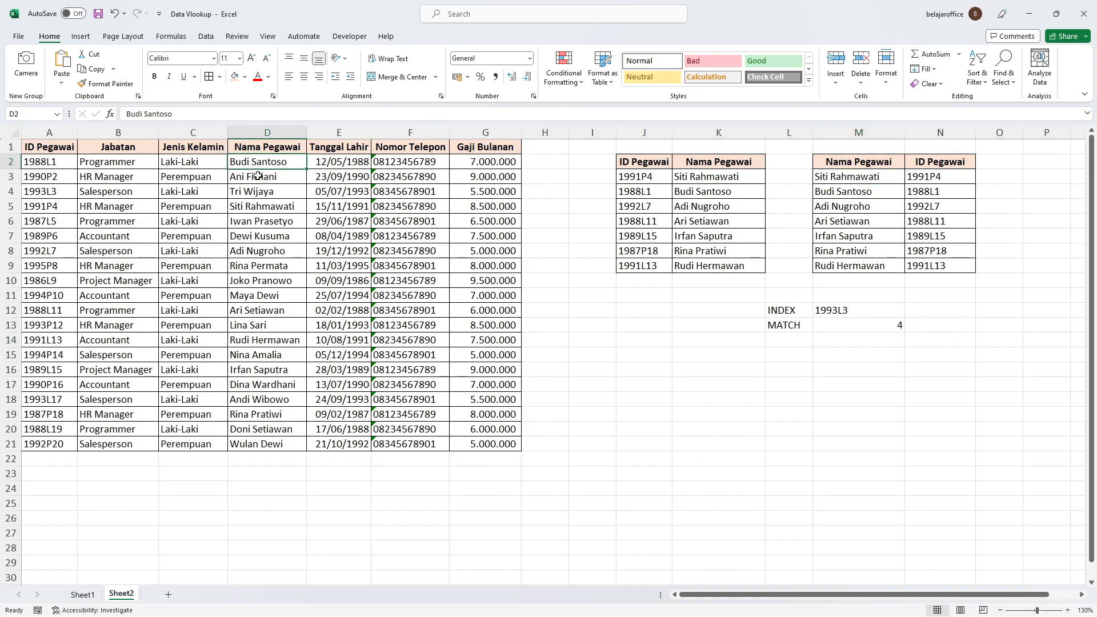
left_click(854, 306)
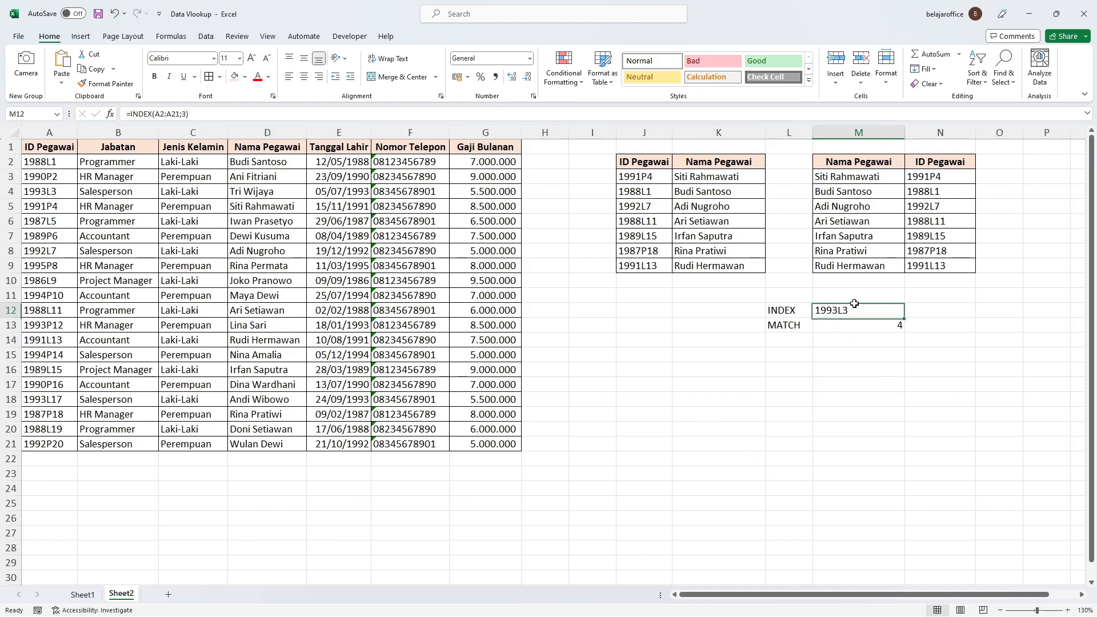
left_click(780, 308)
left_click(792, 330)
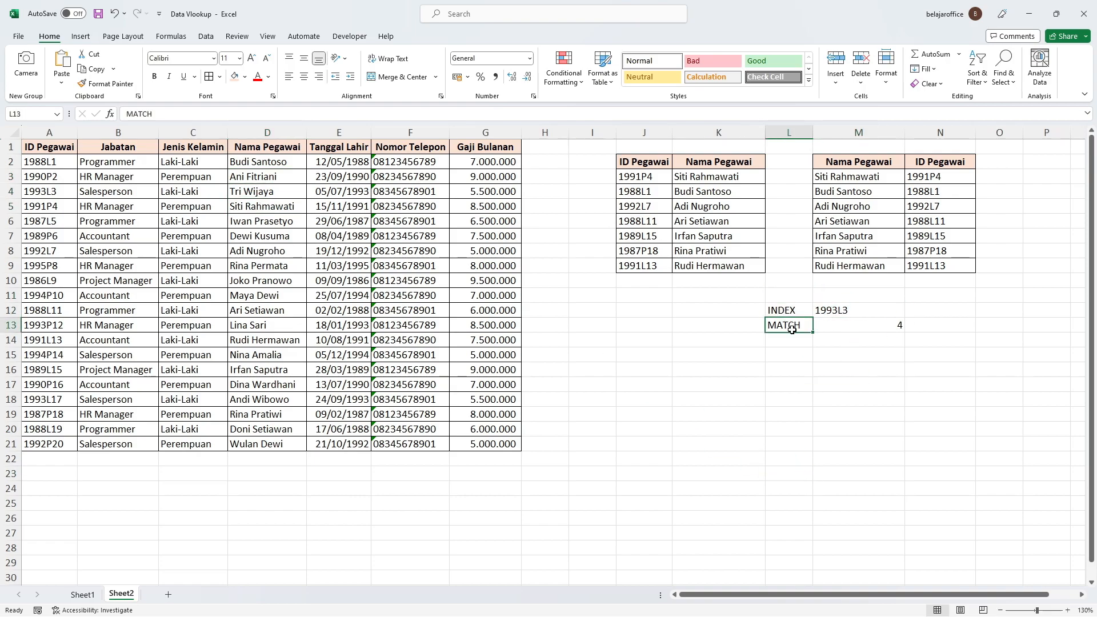
left_click(792, 312)
left_click(842, 177)
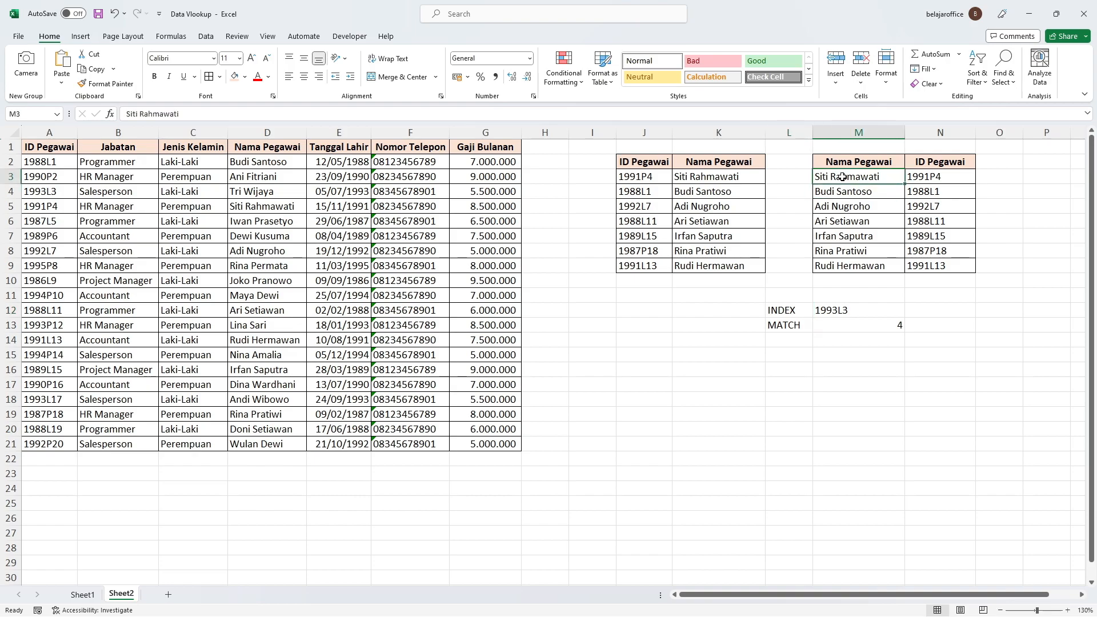
left_click(957, 184)
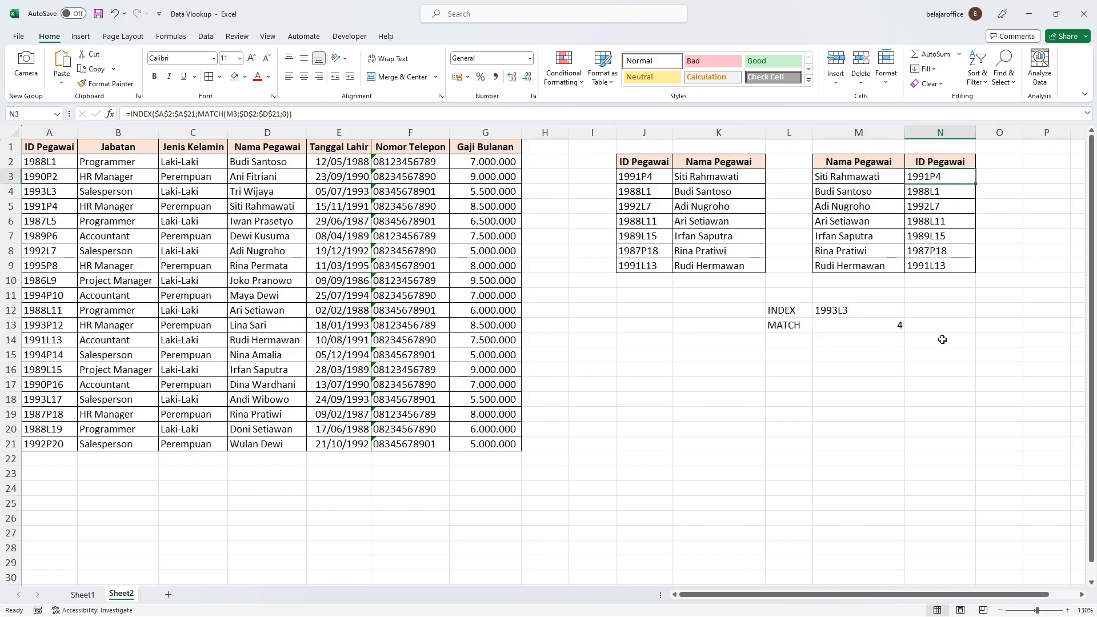